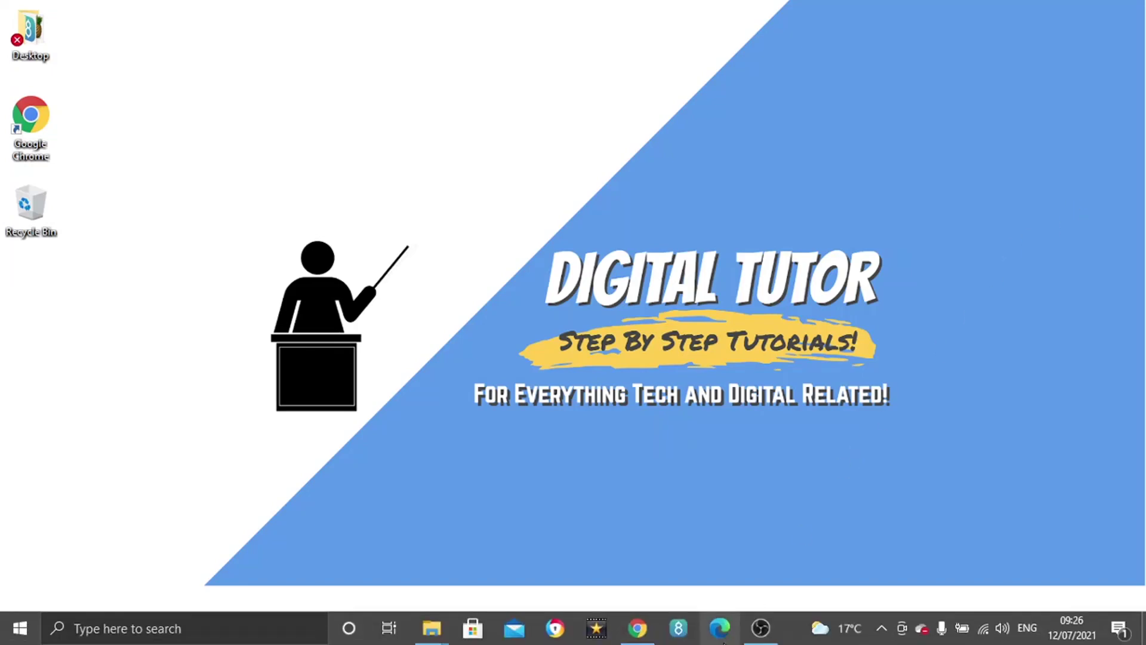
Go to discord.com in Google Chrome and open the Discord web app
click(637, 628)
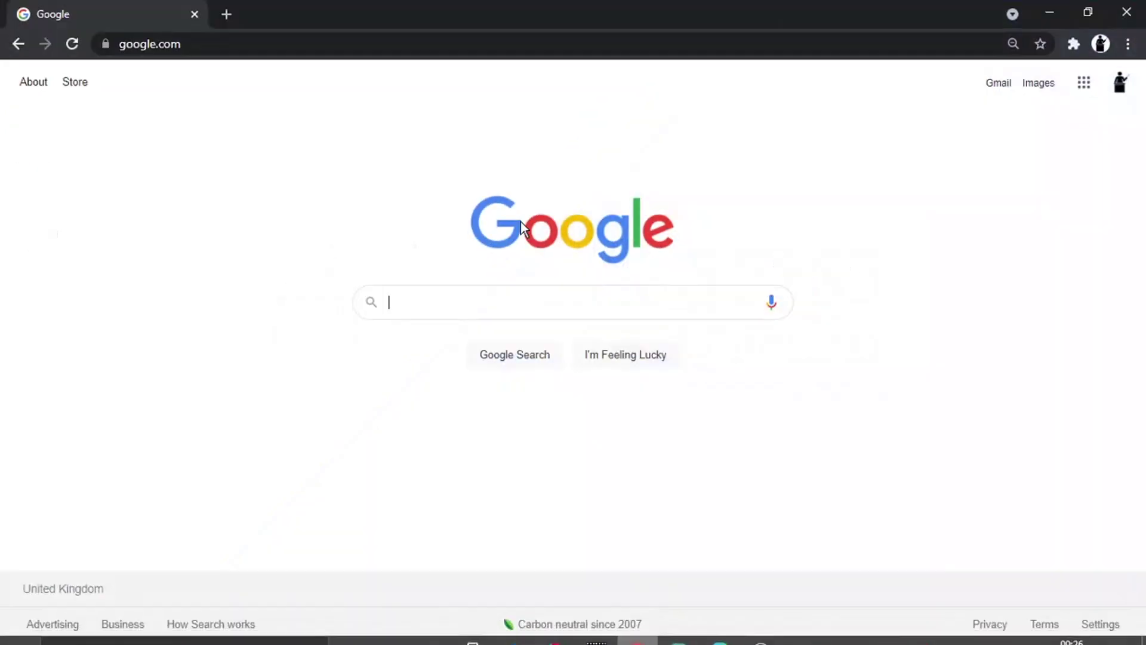
click(277, 47)
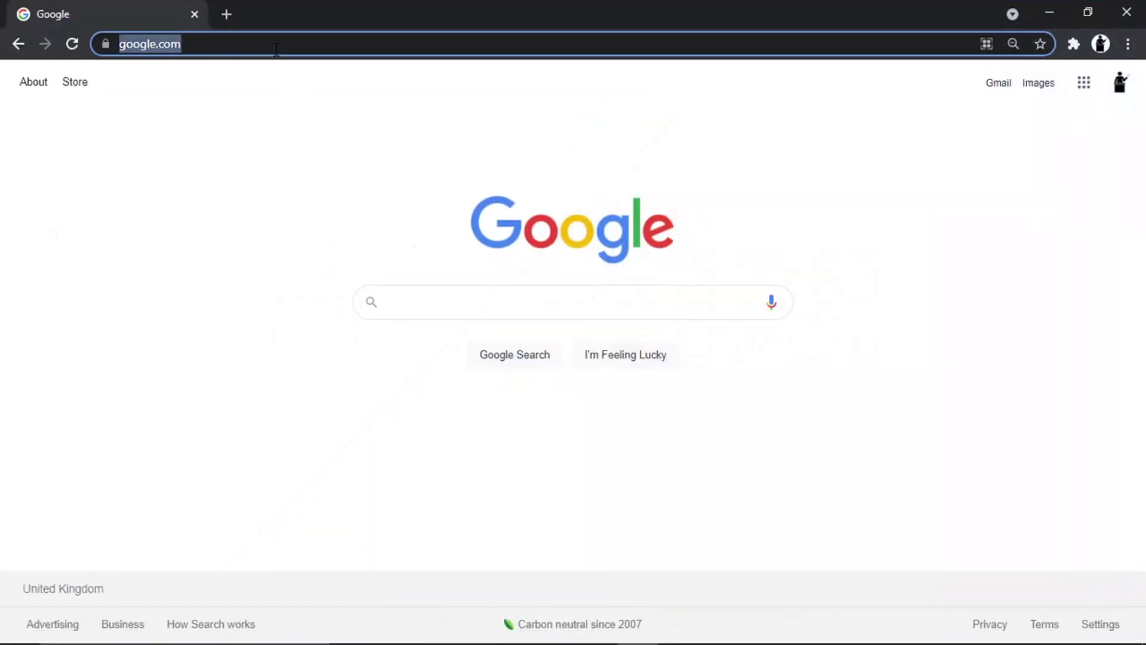
text(disco)
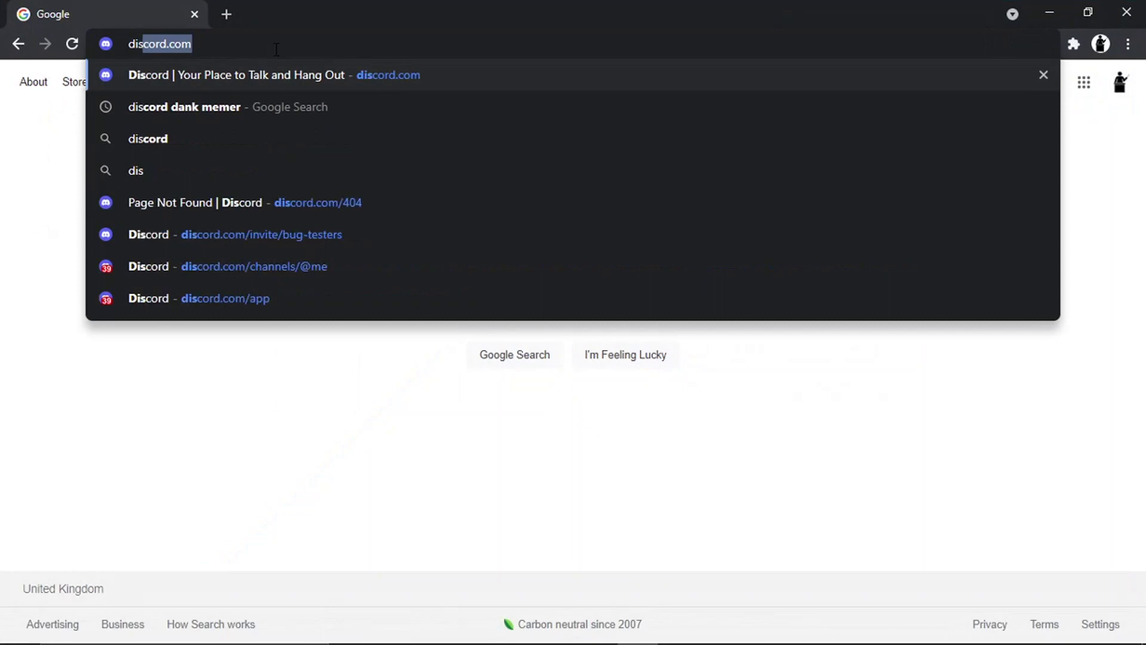
text(rd.com)
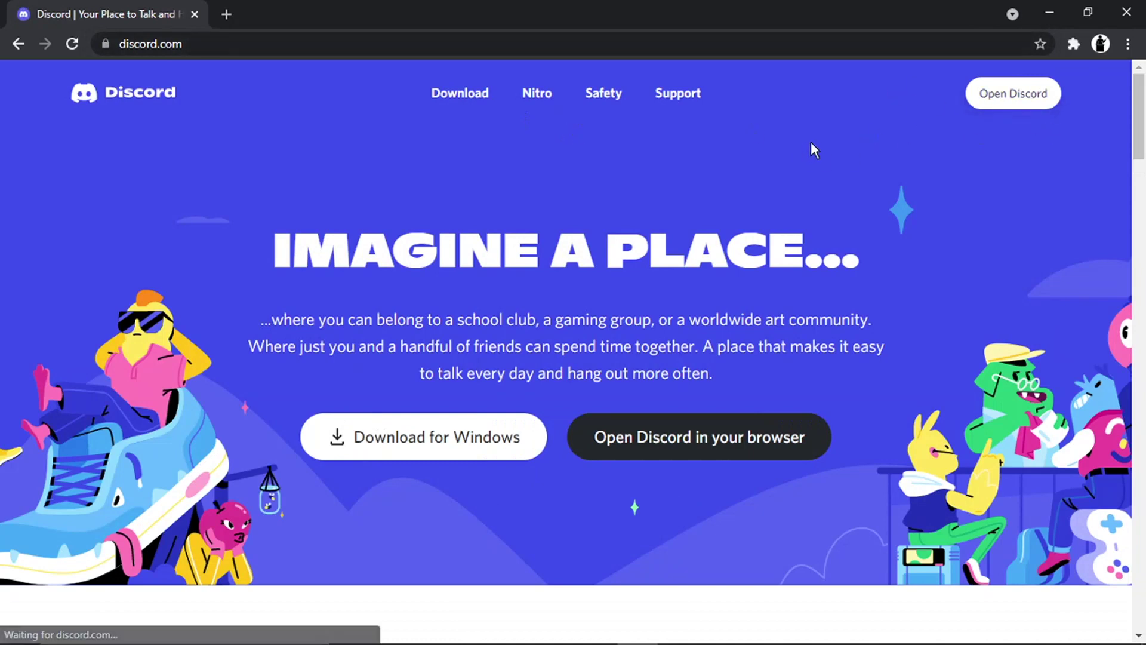
click(990, 101)
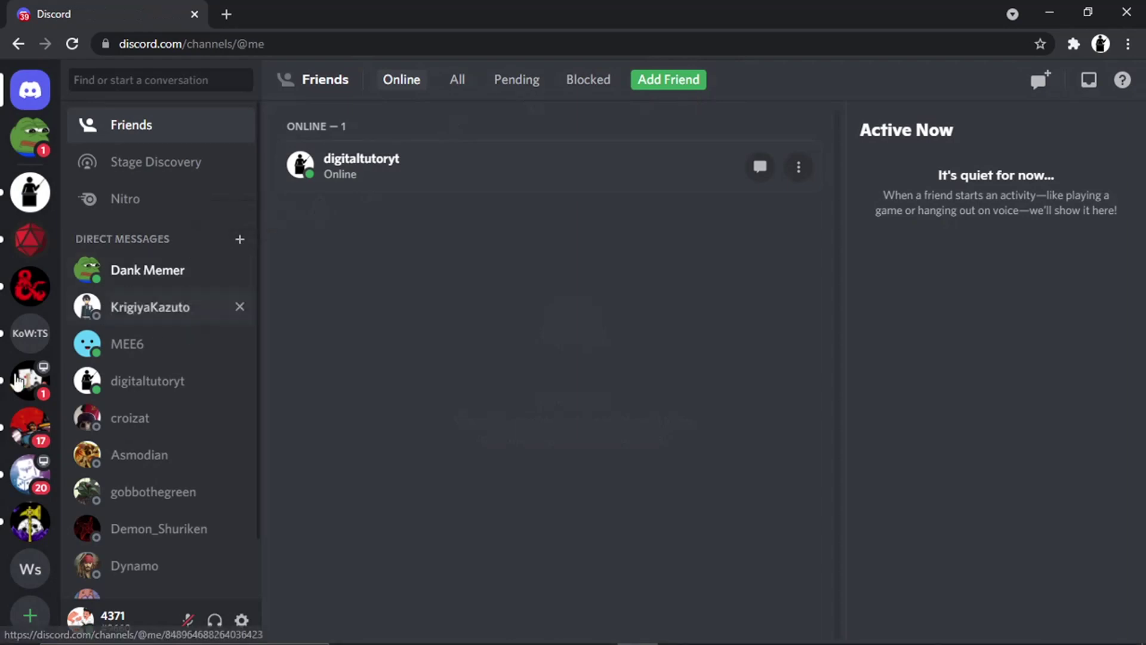
Open the Ws server and join its General voice channel
click(27, 571)
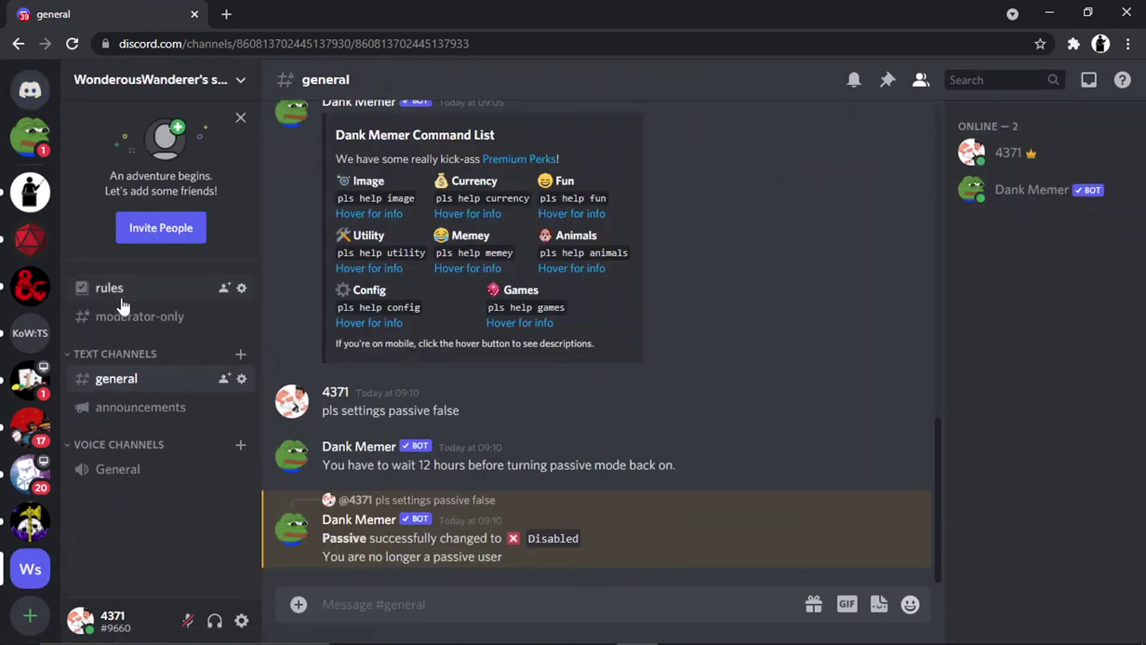
click(130, 475)
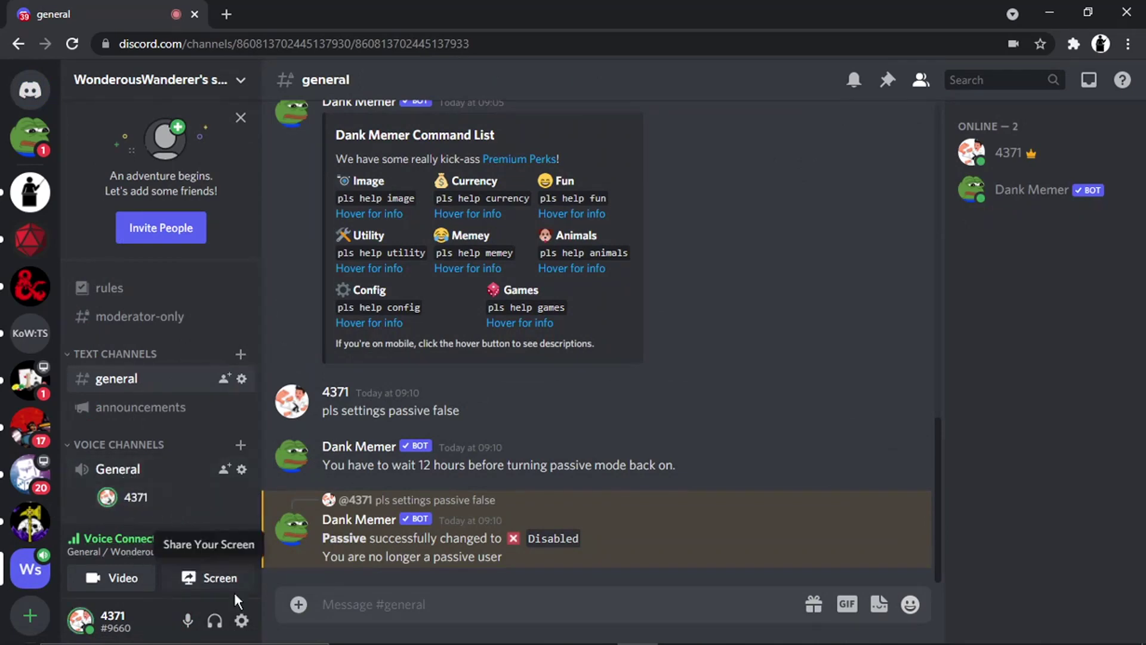
Examine the Entire Screen, Window and Chrome Tab options for sharing the screen, including Share audio, and cancel without sharing
click(219, 585)
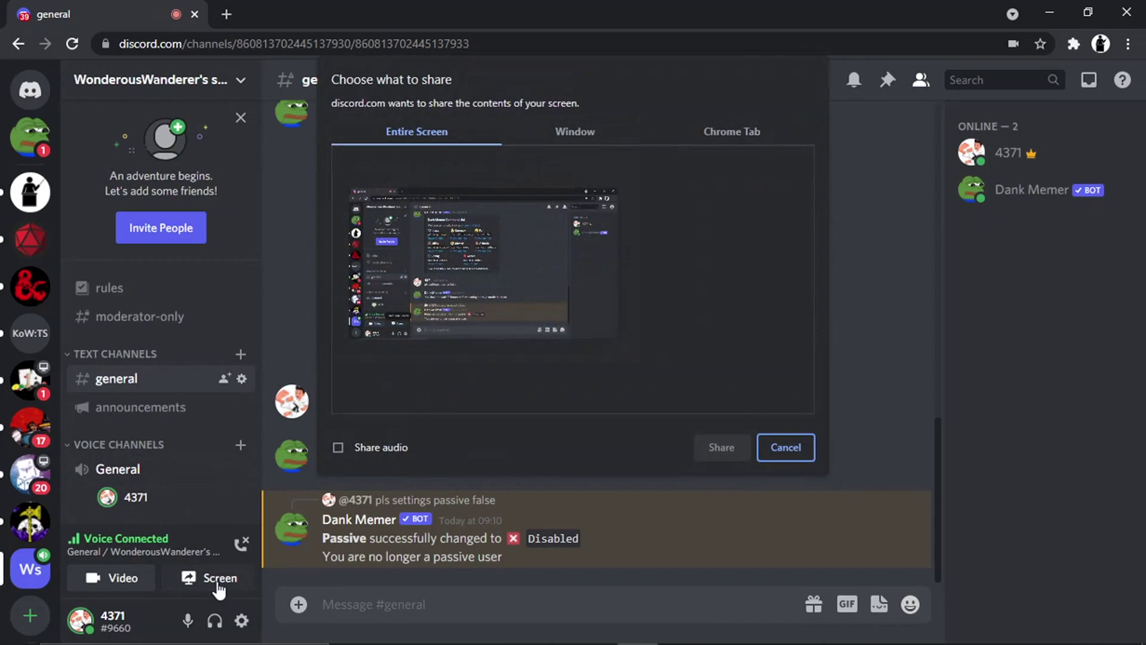
click(556, 120)
click(444, 129)
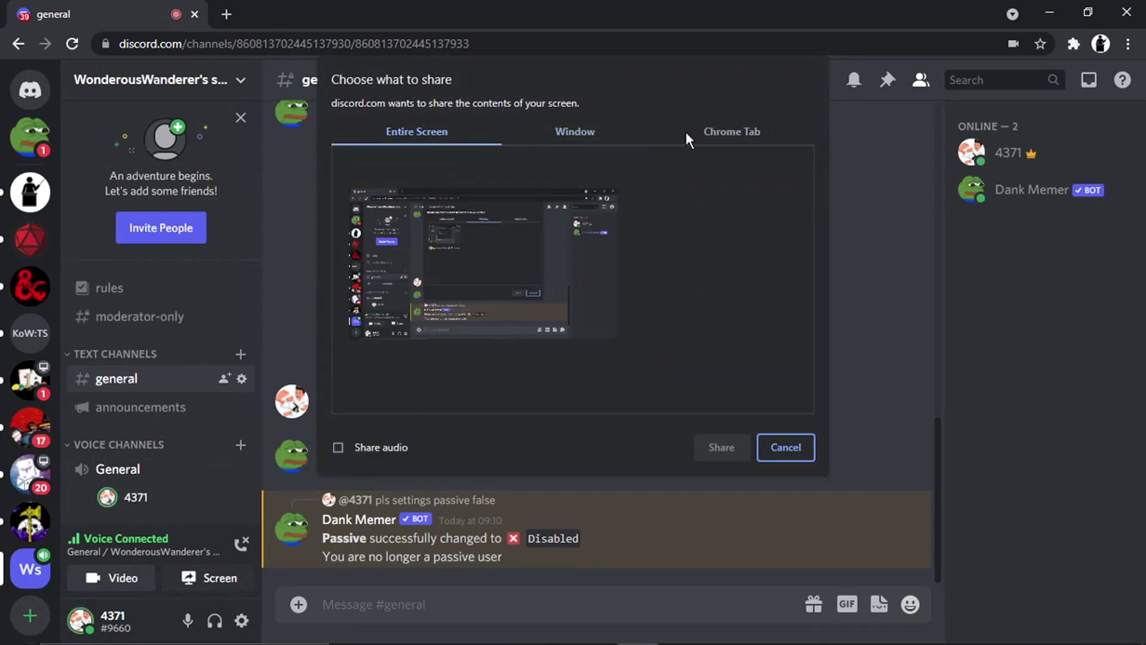
click(733, 131)
click(574, 128)
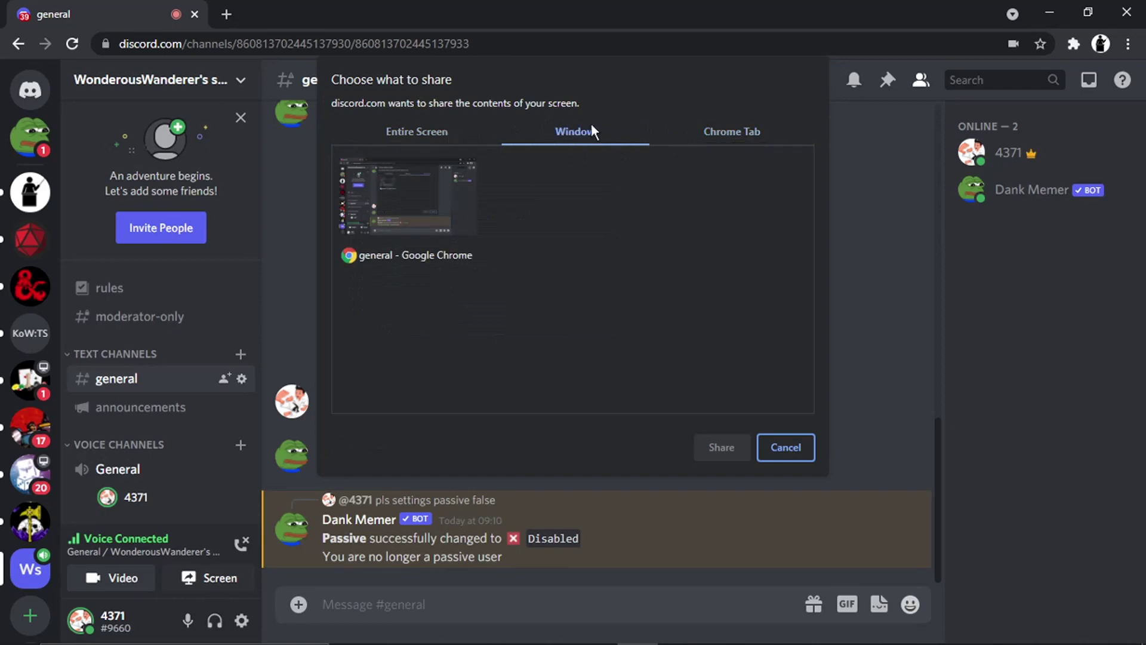
click(714, 122)
click(442, 127)
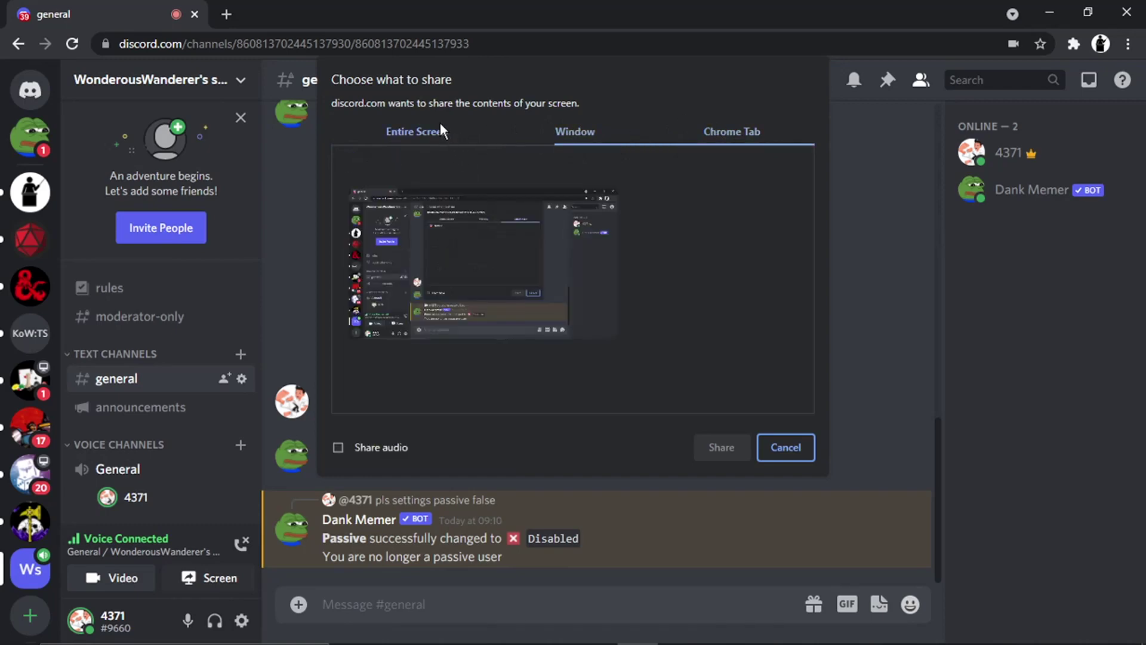
click(580, 131)
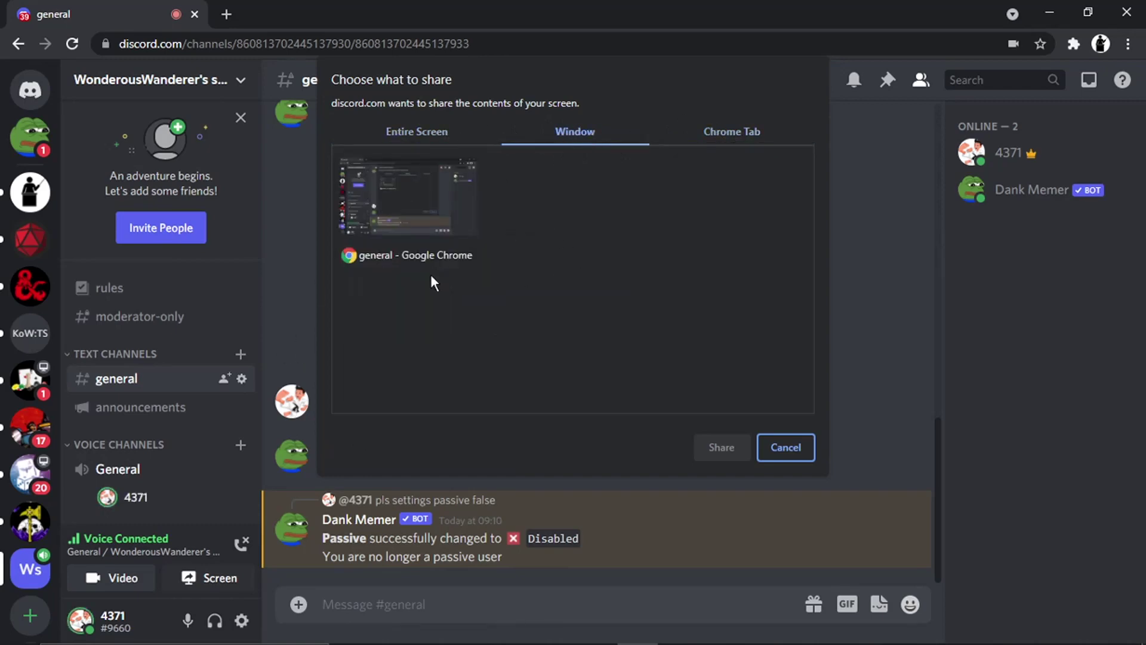
click(435, 206)
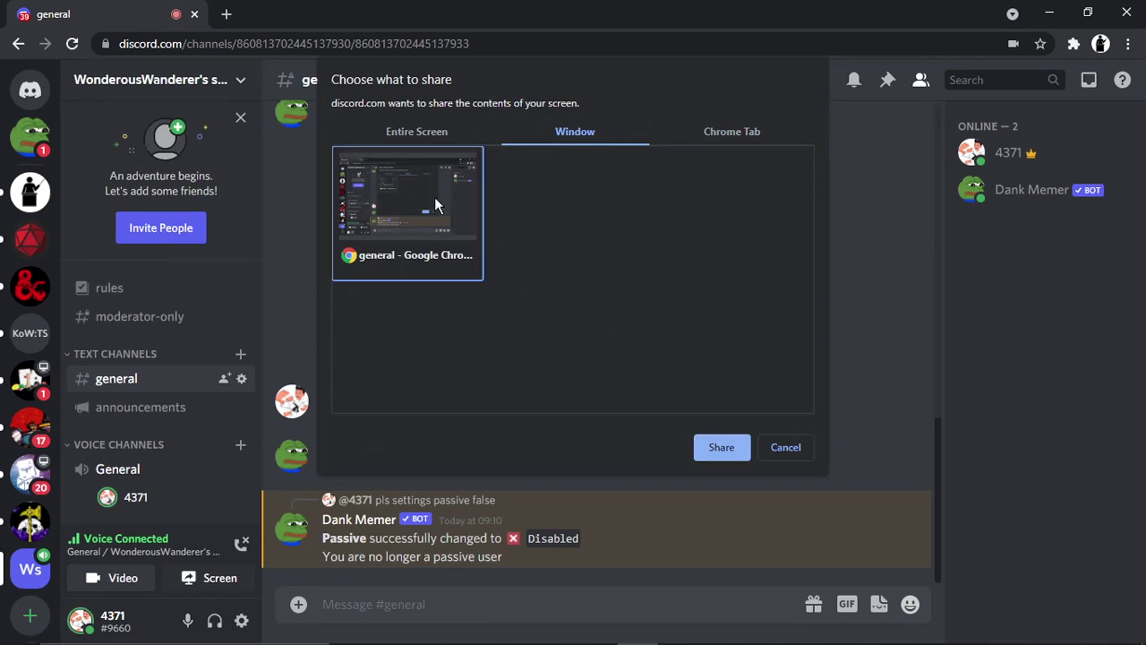
click(430, 135)
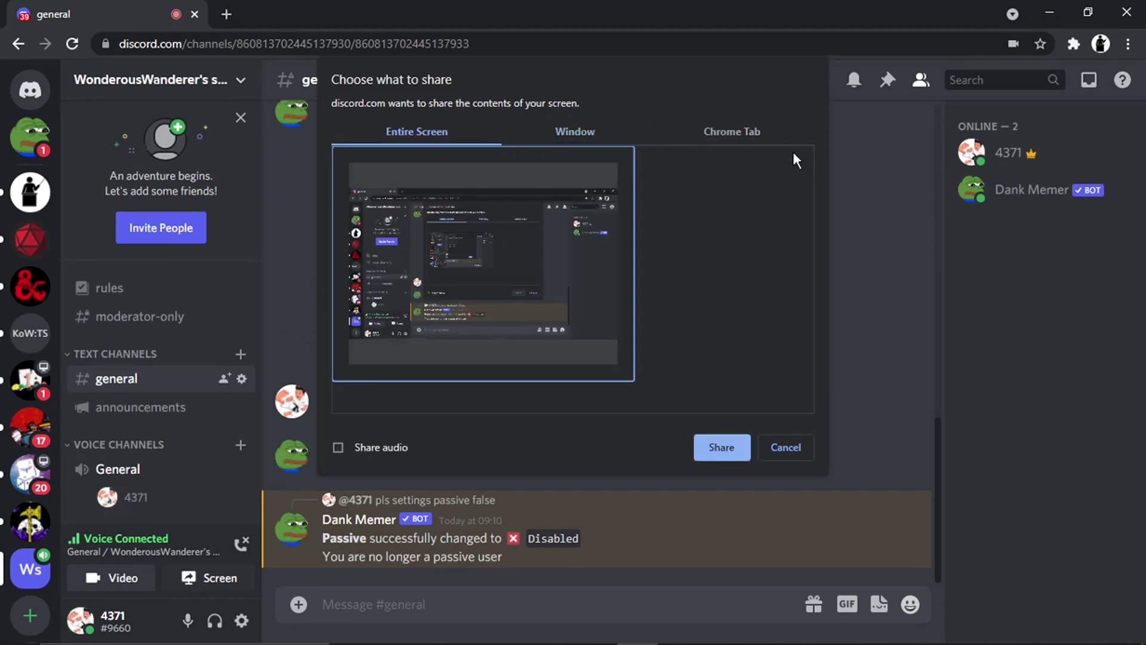
click(614, 134)
click(400, 137)
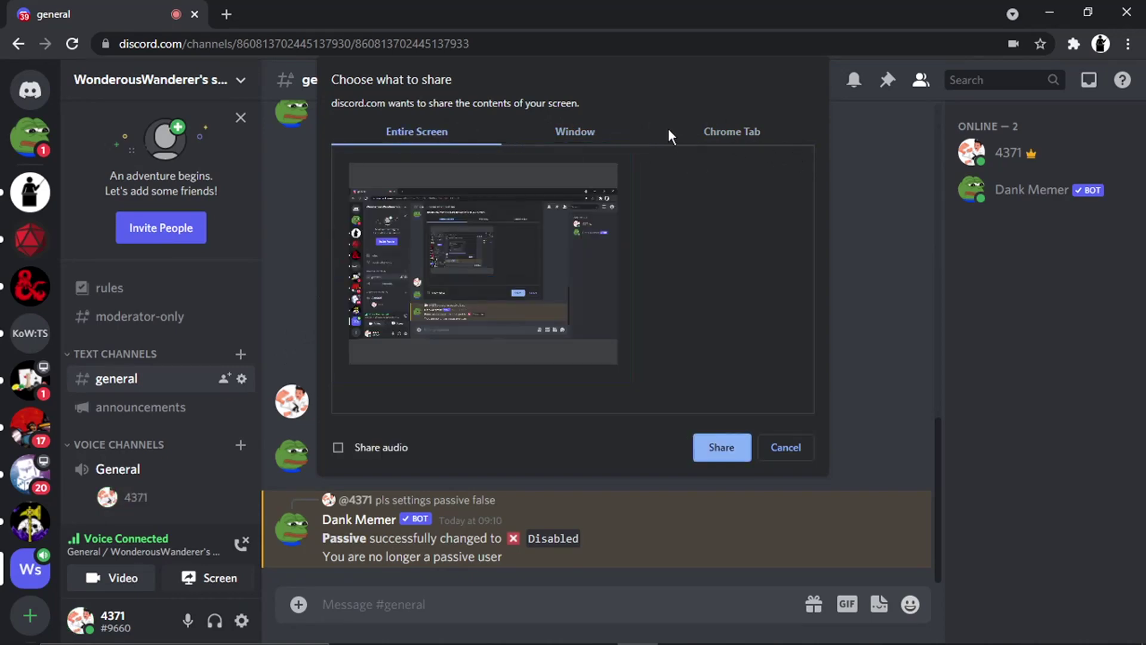
click(714, 128)
click(445, 140)
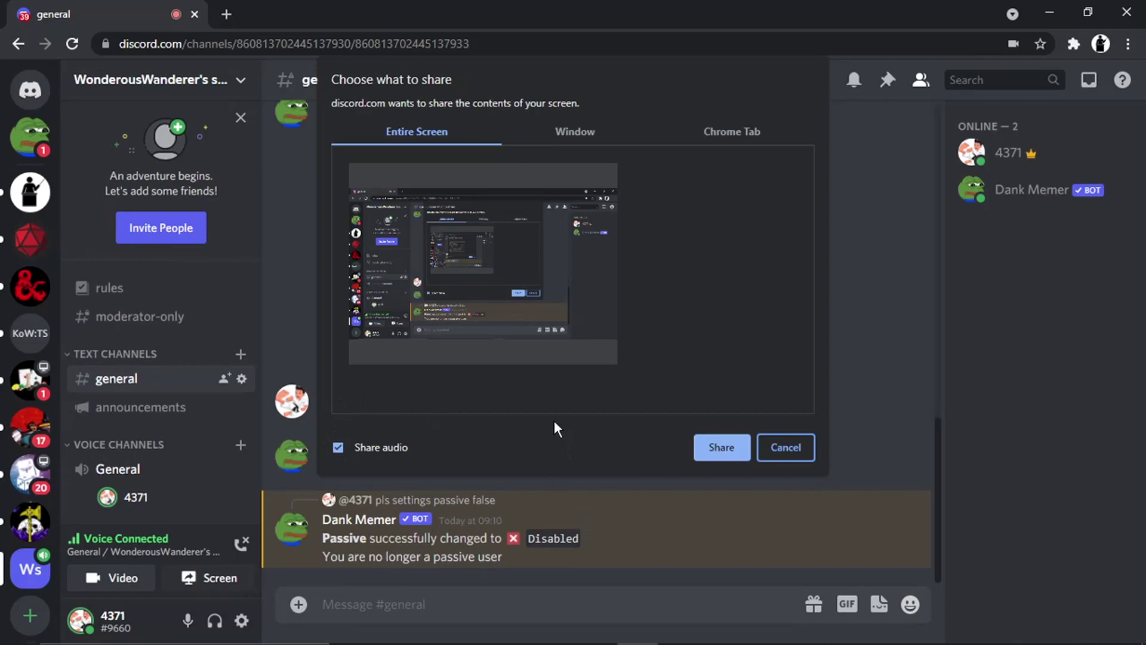
key(Escape)
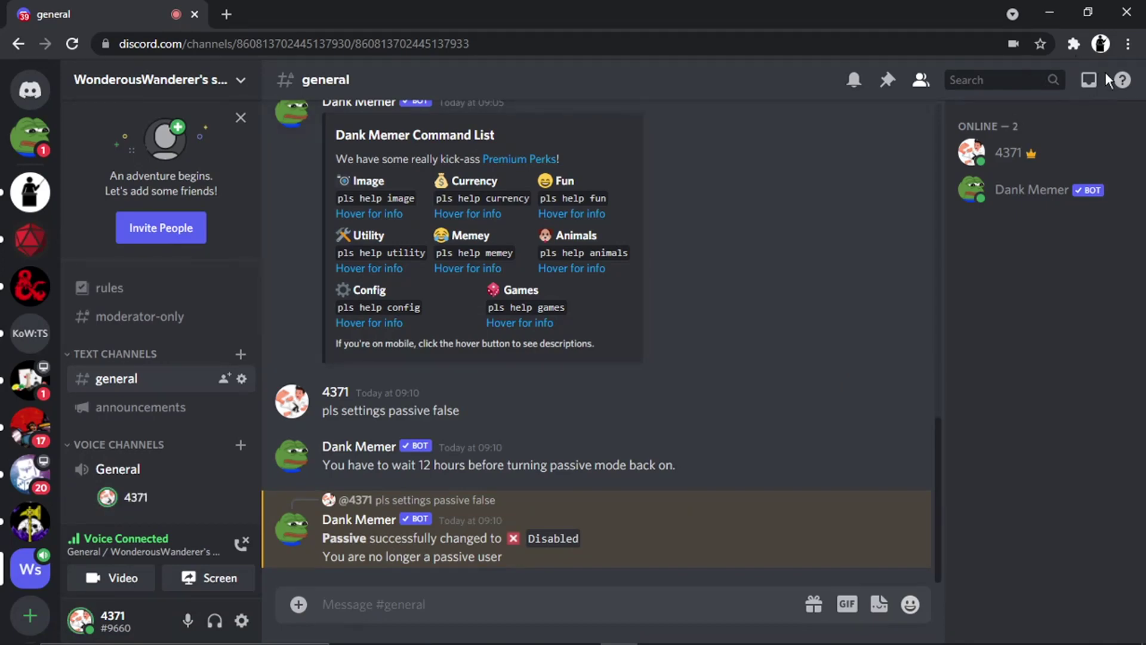
Search the Chrome settings for "site setti" and open Site Settings
click(1127, 52)
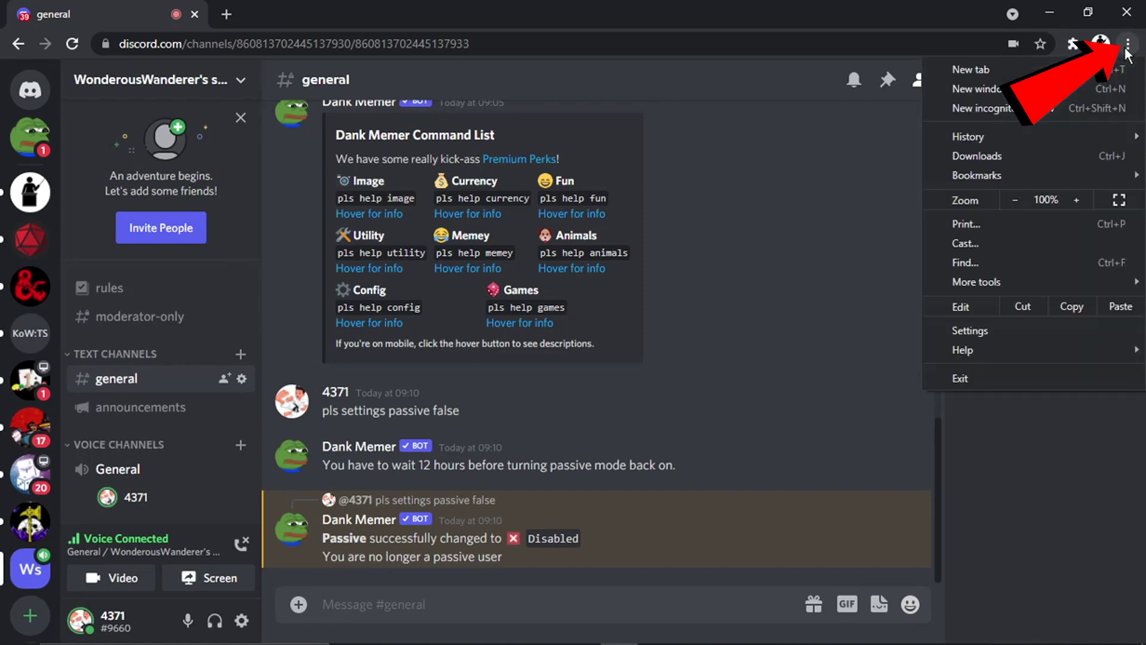
click(969, 328)
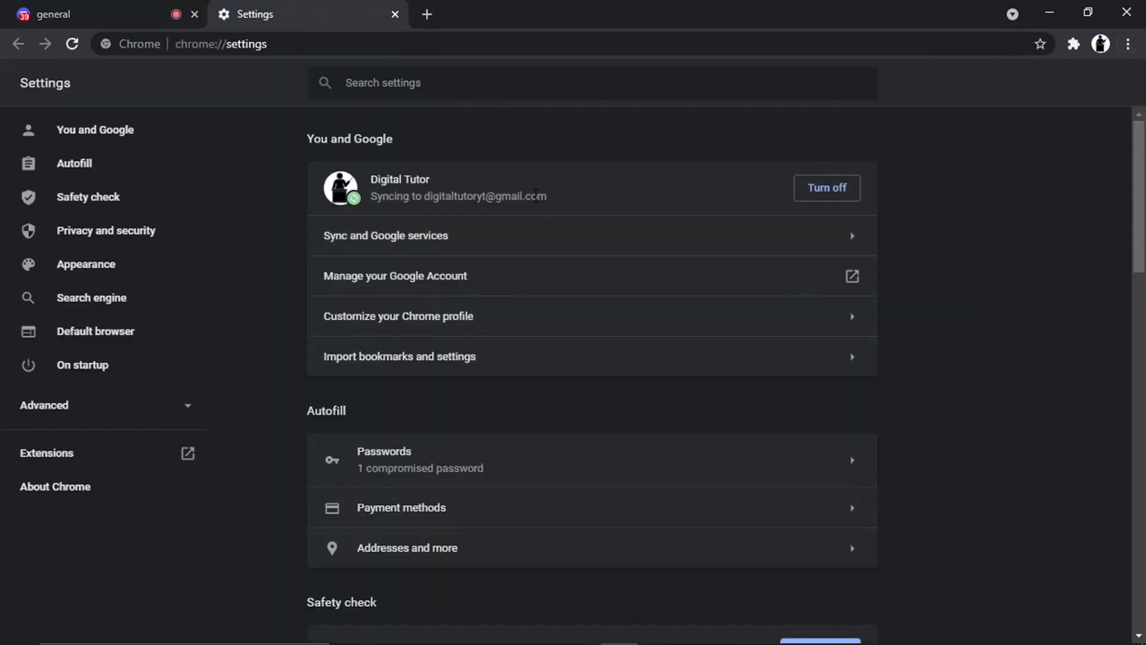
click(412, 80)
text(site)
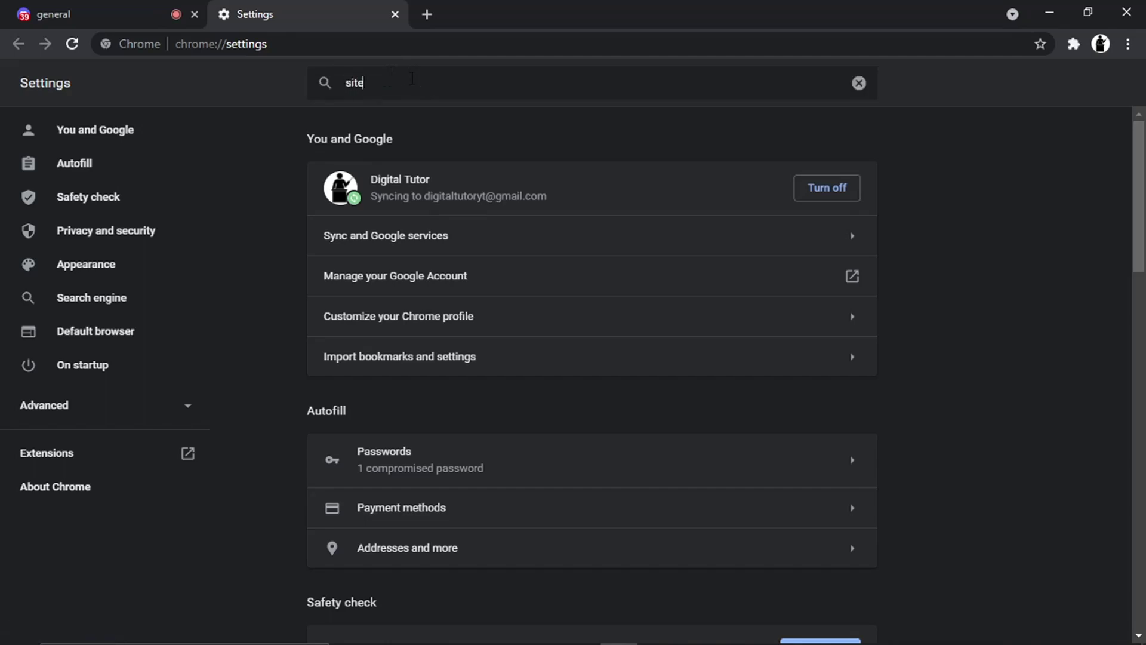
text( settig)
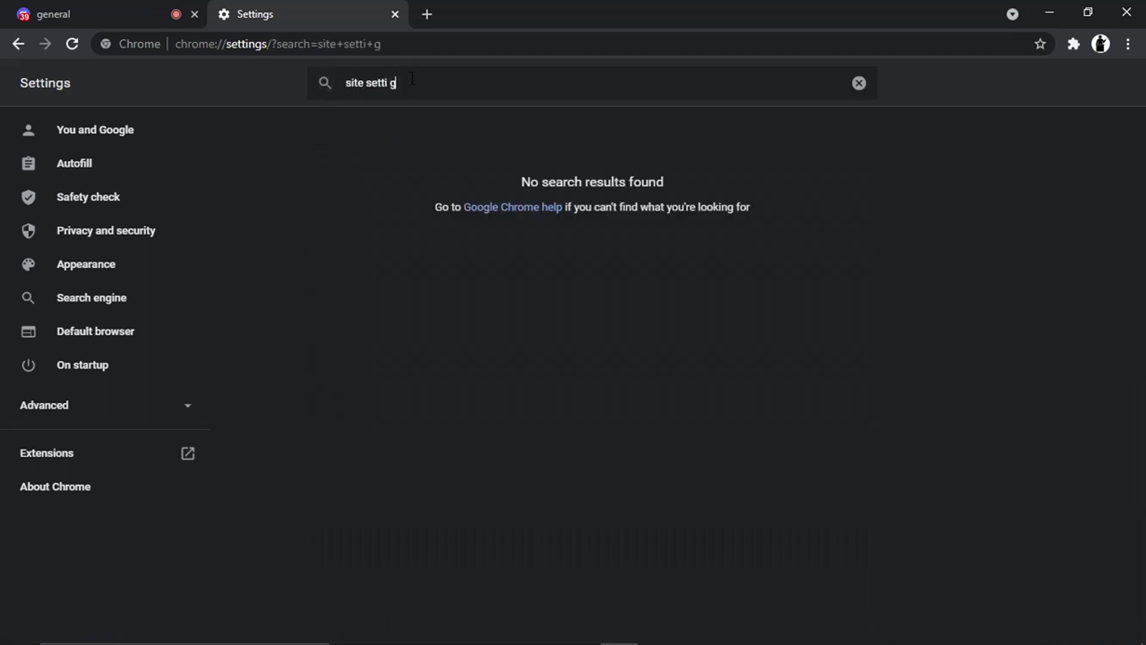
key(BackSpace)
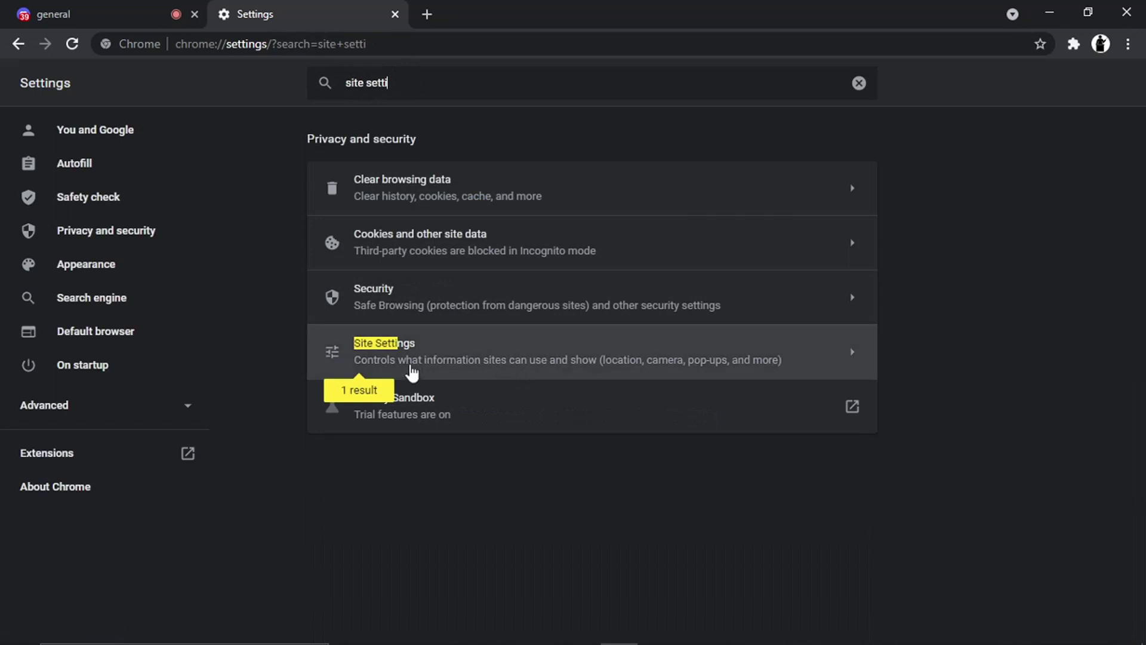
click(429, 361)
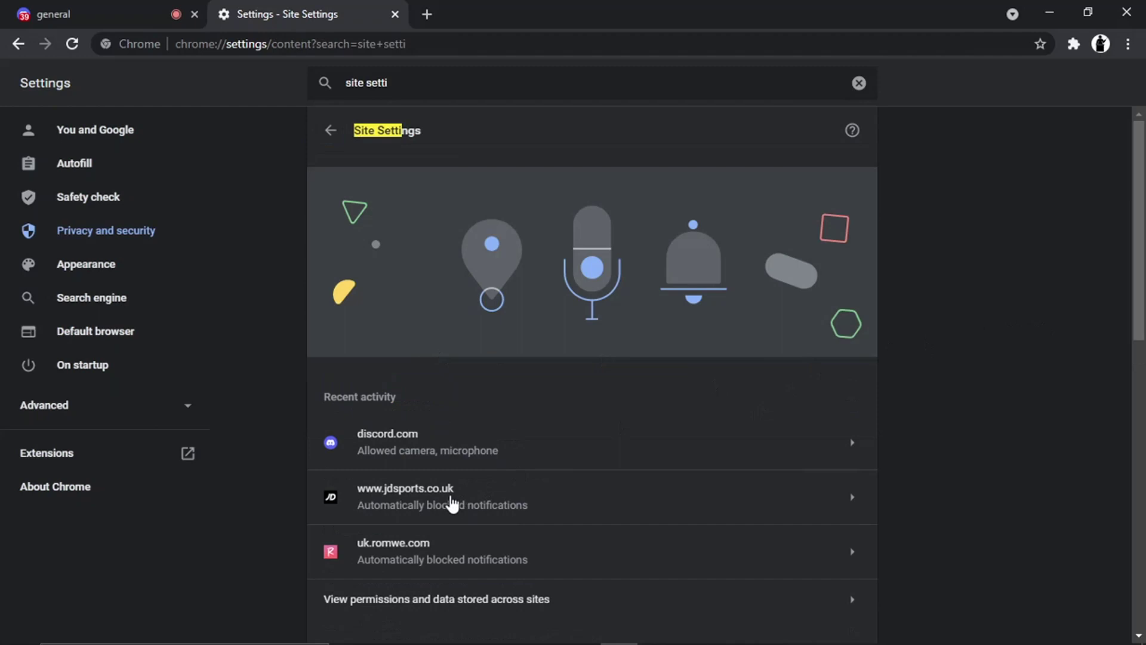
Find the Permissions section in Site Settings and open the Microphone permission page
scroll(1123, 287, down, 7)
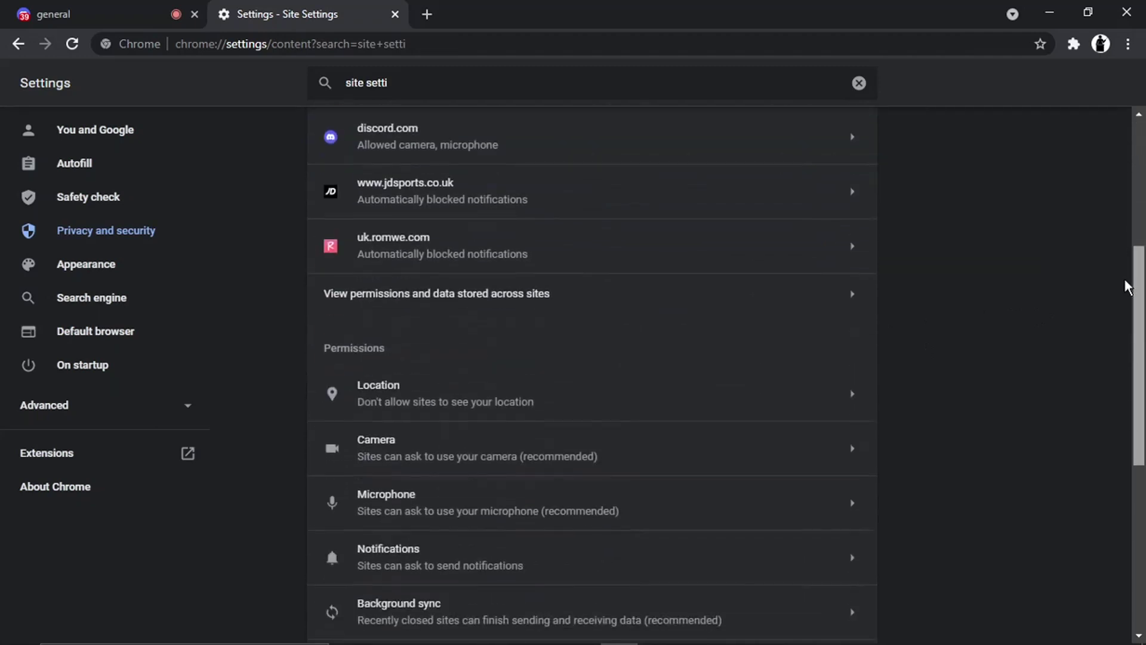
scroll(1110, 330, down, 1)
scroll(1105, 276, up, 2)
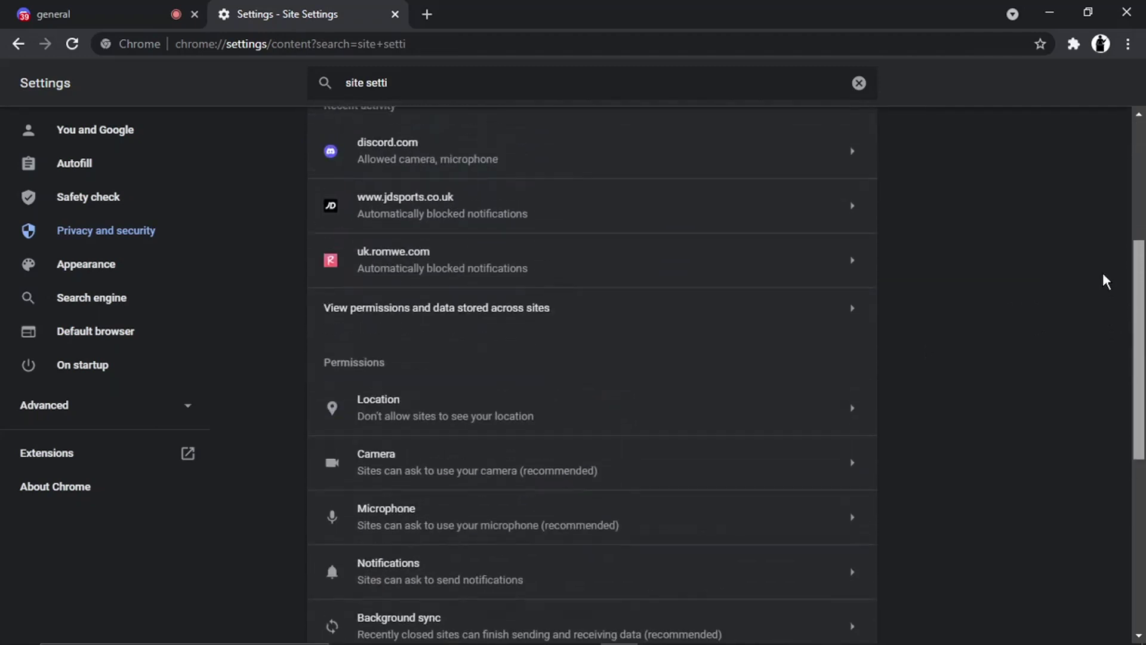
scroll(1103, 325, down, 2)
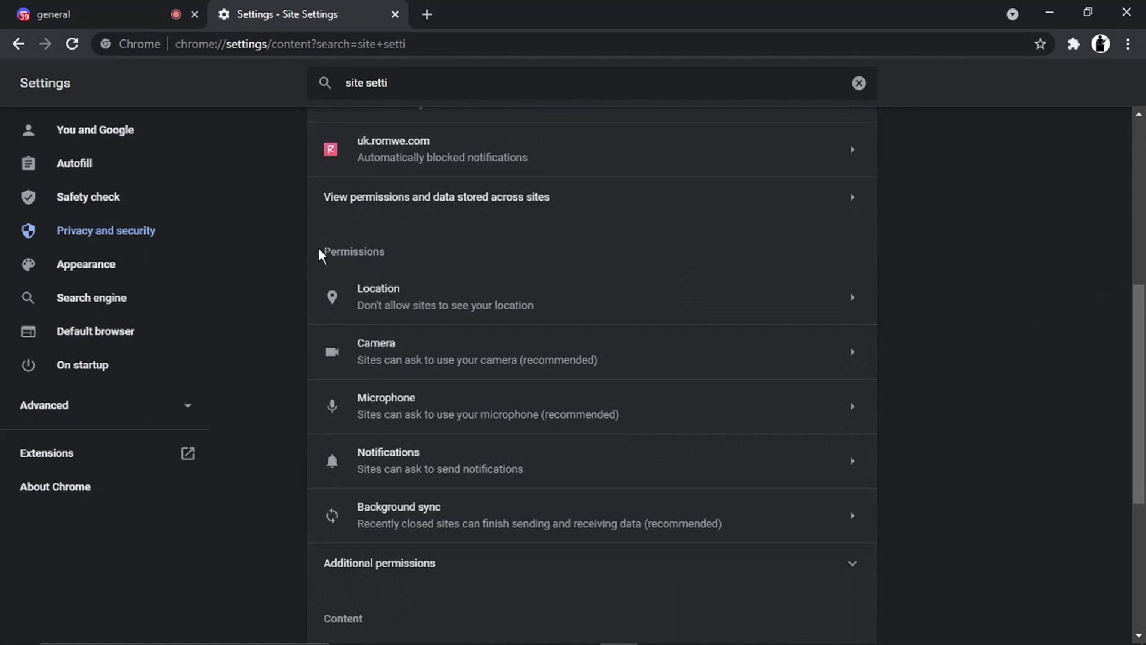
drag(320, 252, 418, 275)
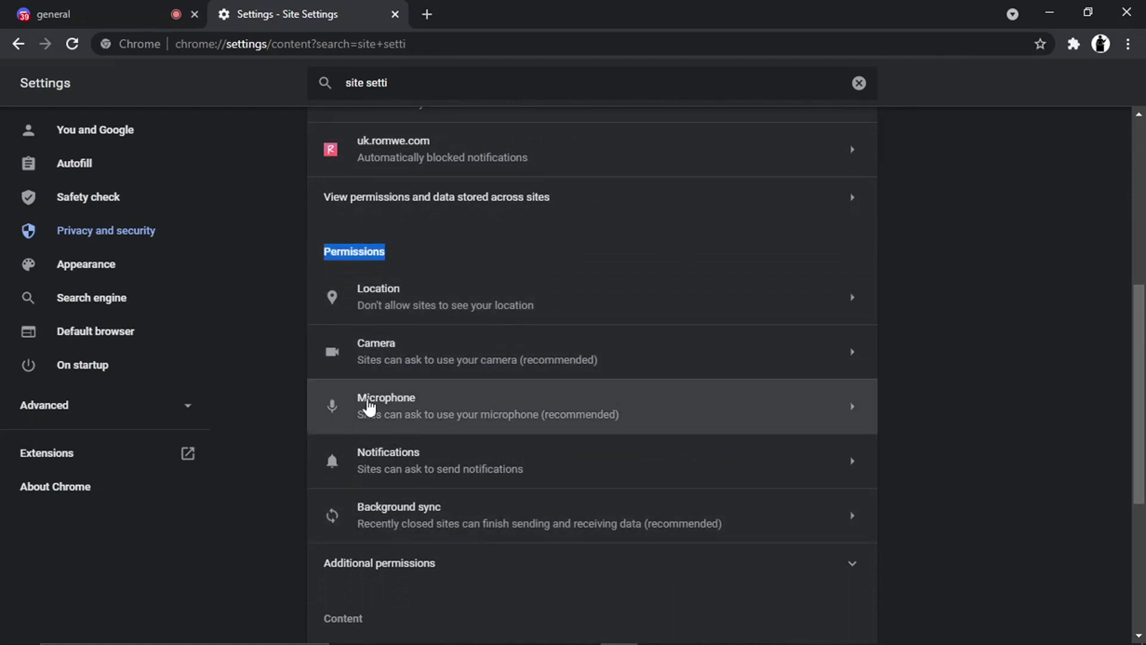
click(419, 412)
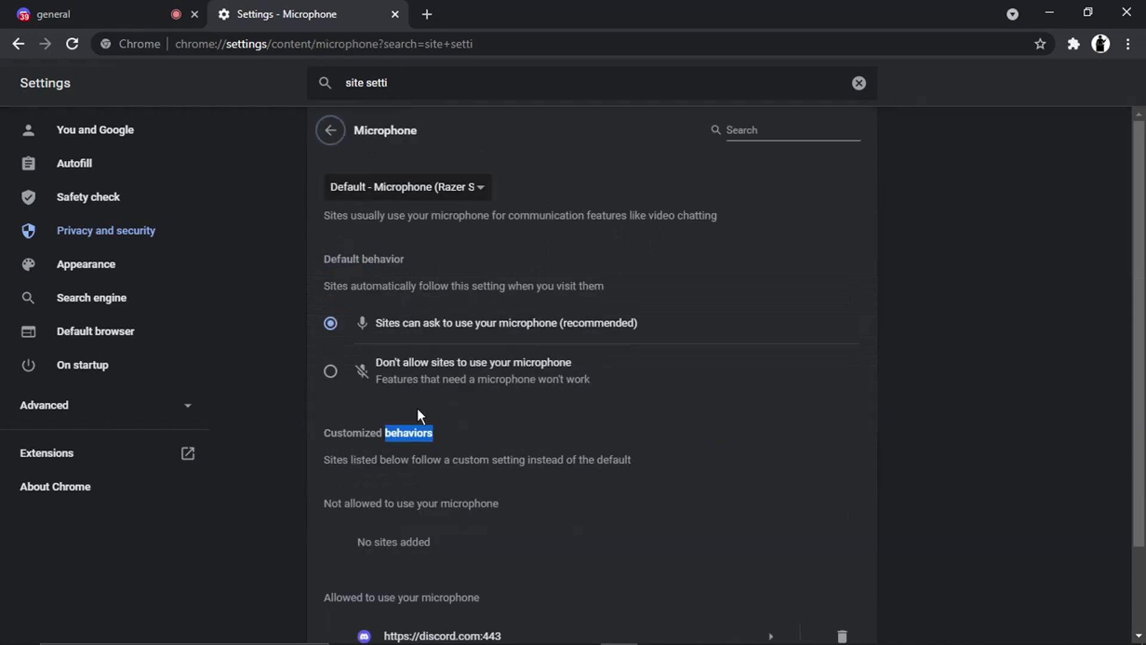
click(883, 293)
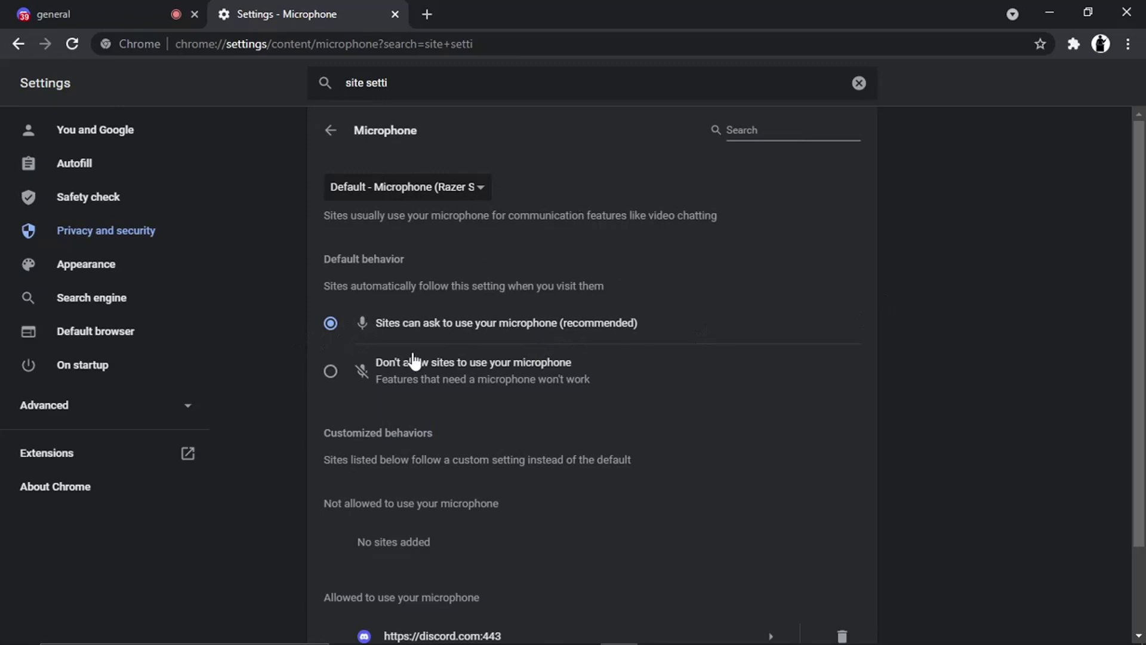
Examine which sites are allowed and not allowed to use the microphone
scroll(1135, 331, down, 2)
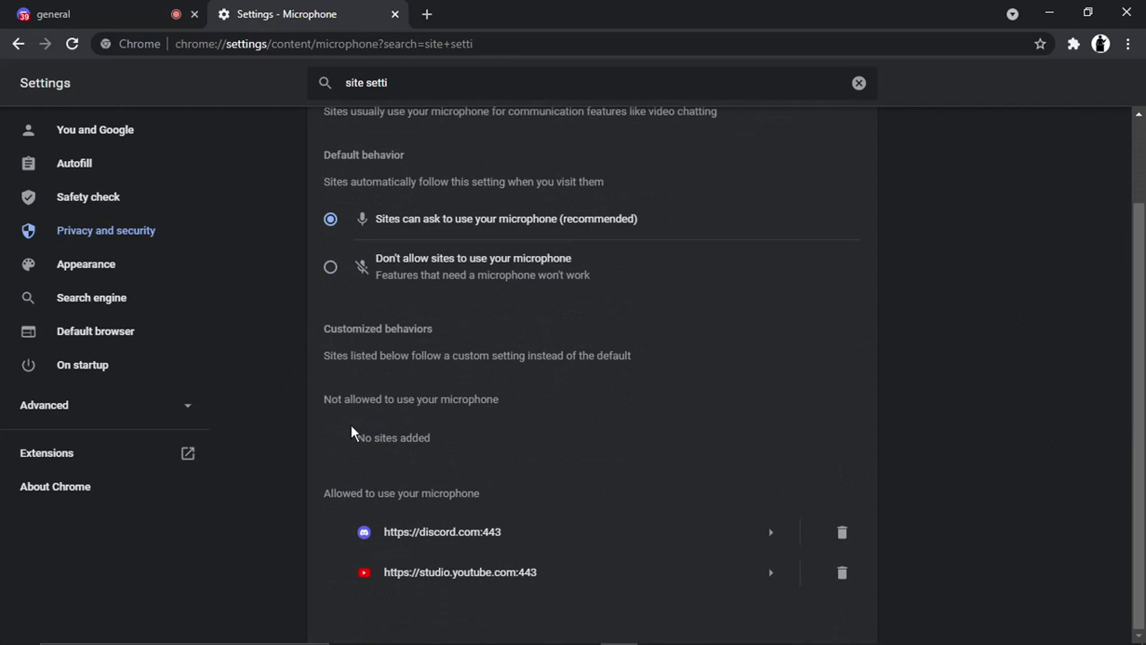
drag(351, 424, 523, 458)
click(465, 452)
drag(318, 490, 505, 522)
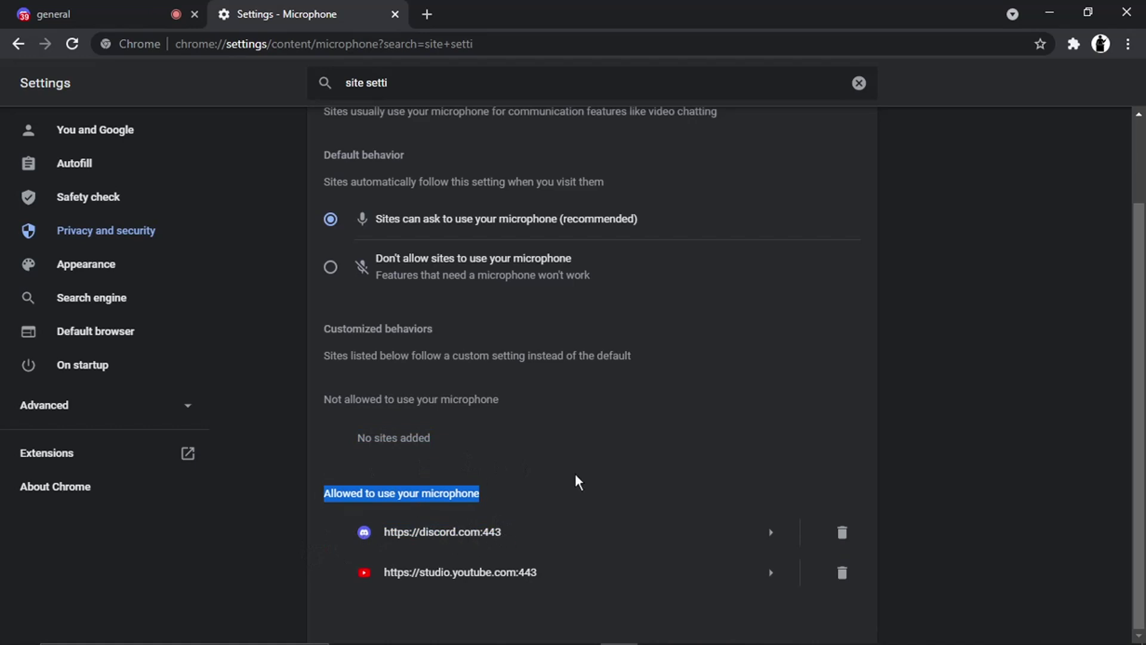
click(643, 469)
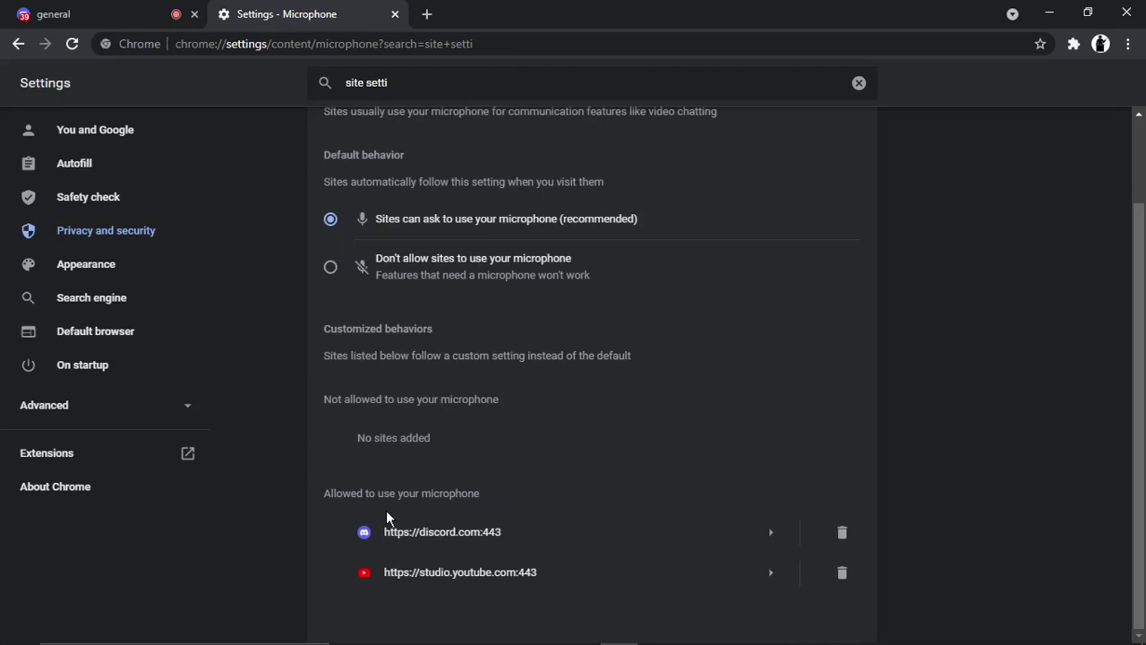
drag(412, 439, 357, 437)
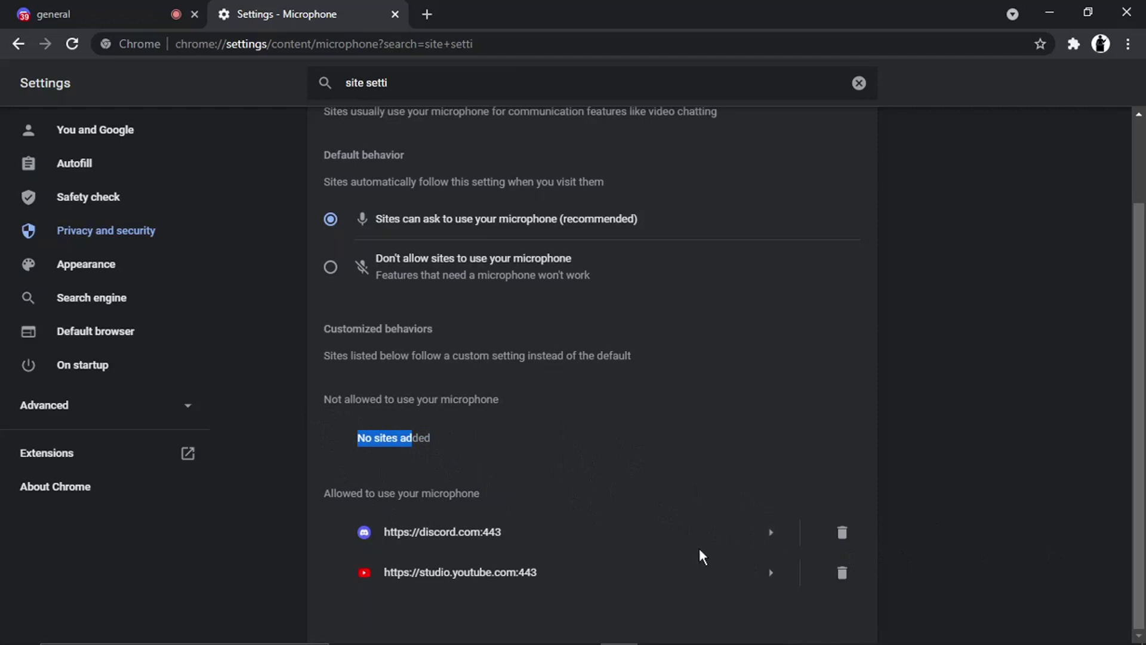
Set the Microphone permission for discord.com to Allow, and return to the Microphone permission page
click(773, 539)
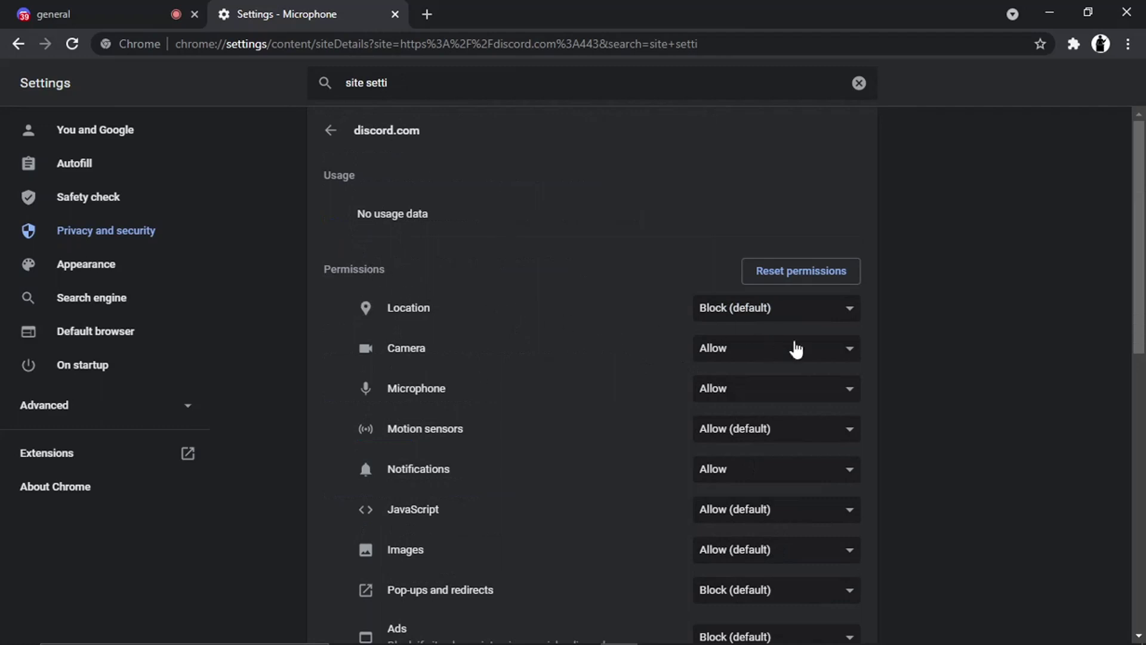
click(790, 396)
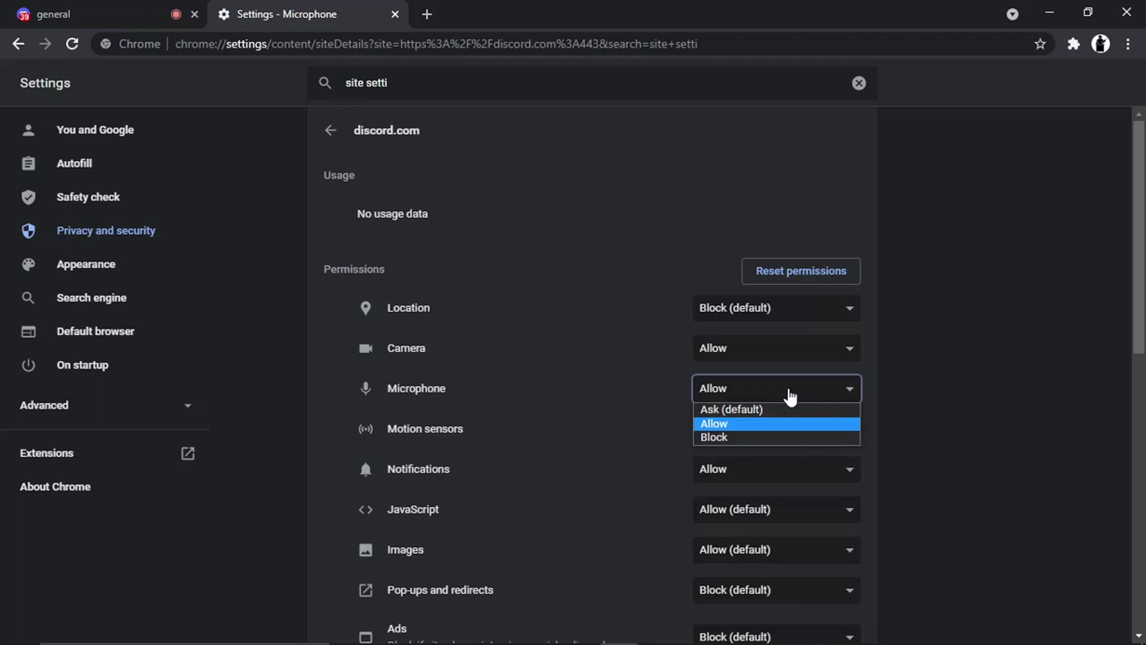
click(745, 428)
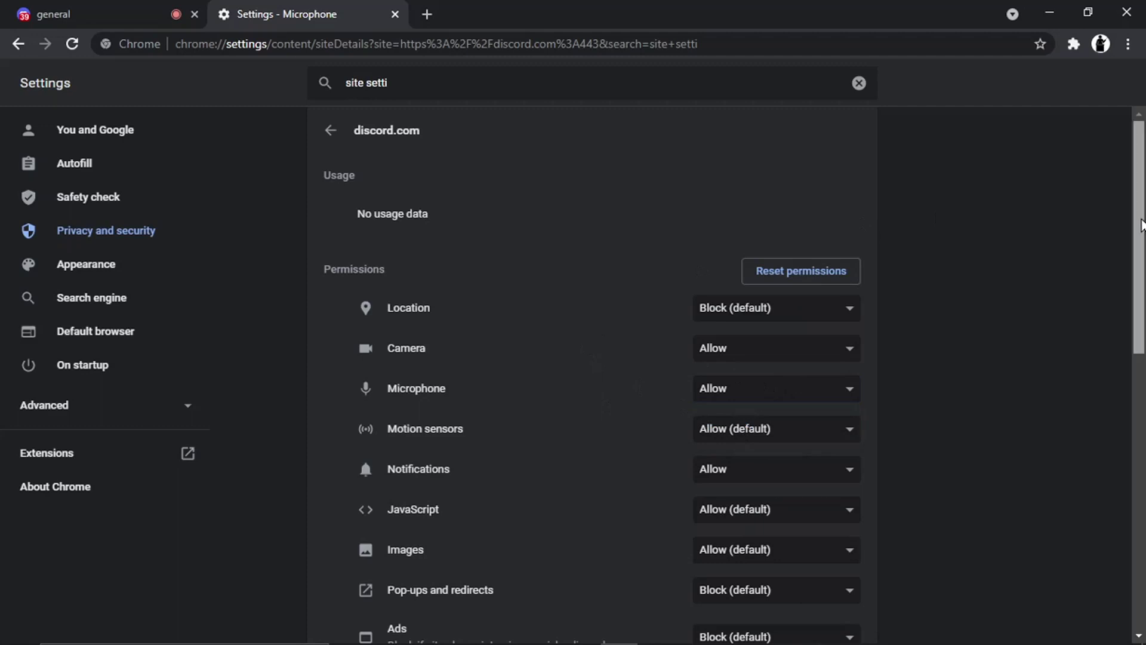
click(335, 132)
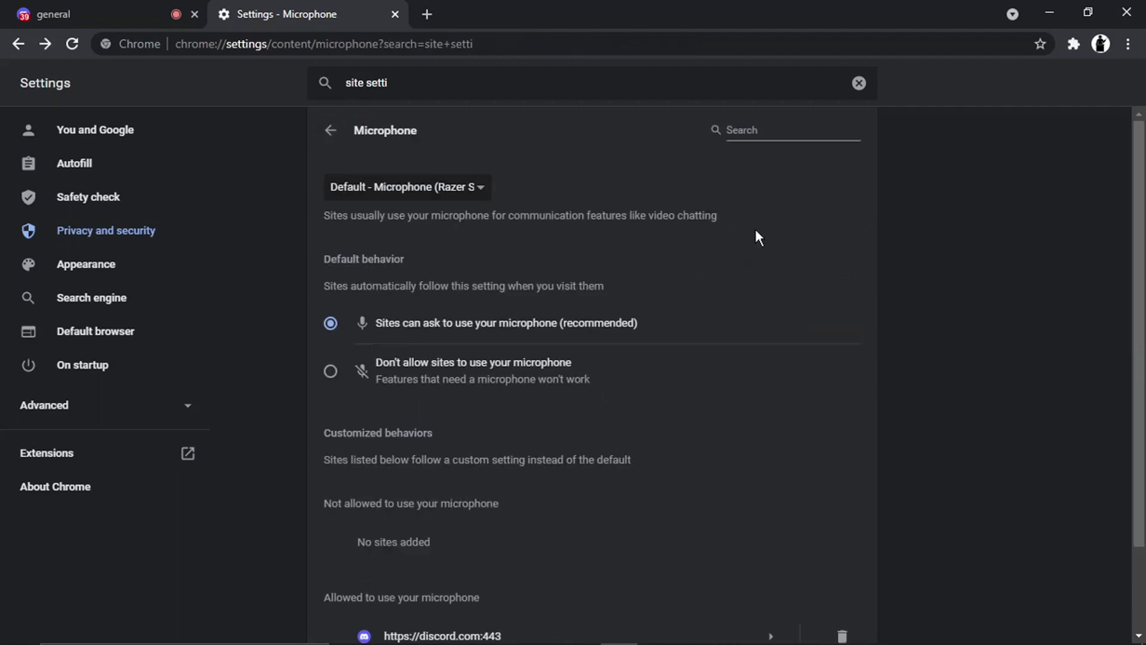
Switch to the Discord general channel and open the Voice & Video section of the user settings
mouse_move(730, 626)
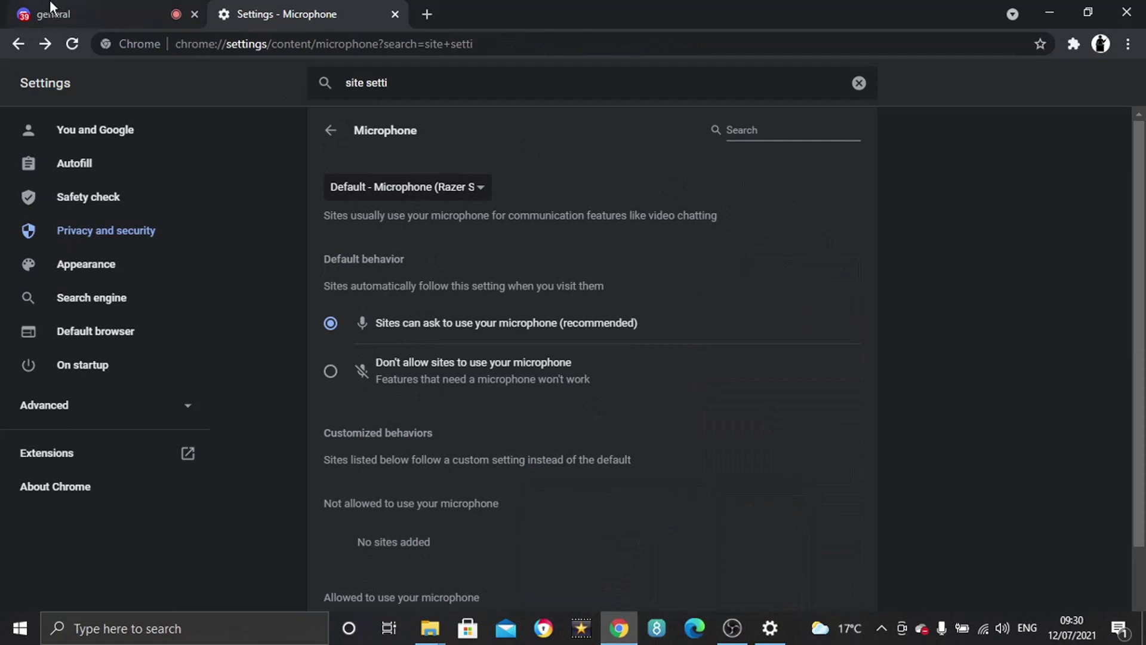
click(72, 14)
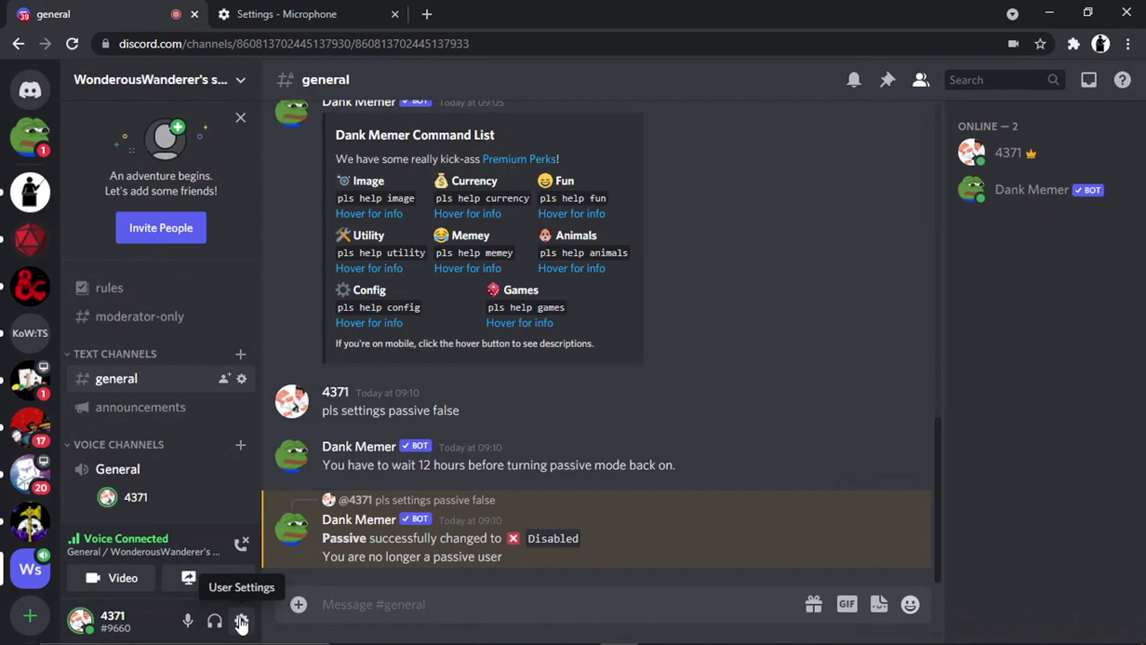
click(242, 621)
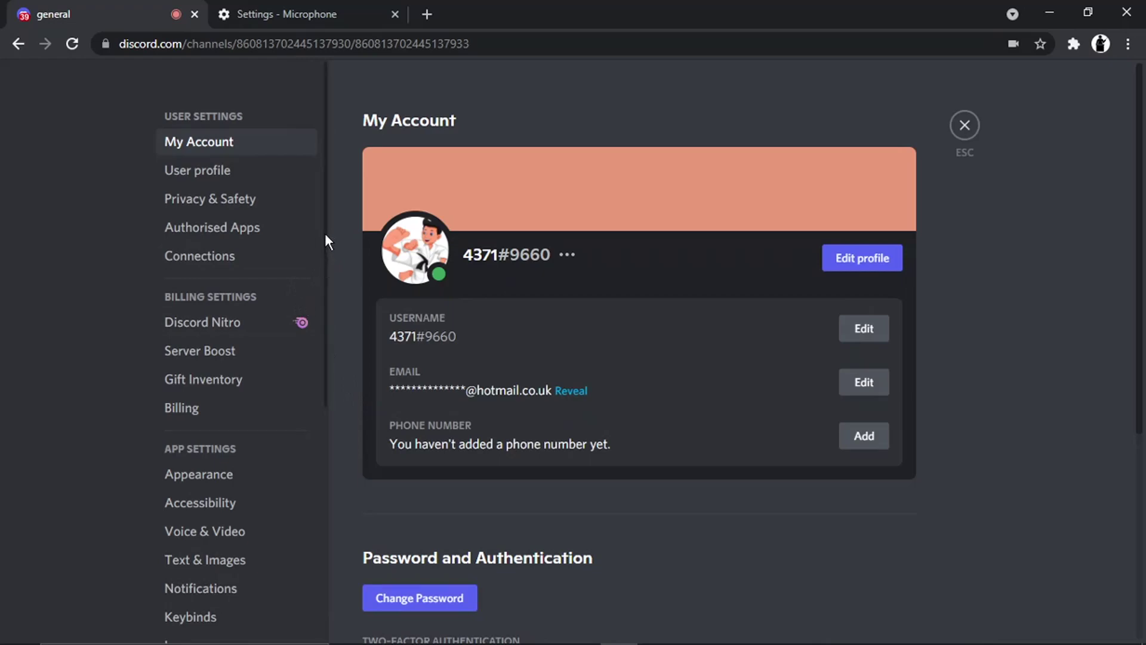
drag(327, 230, 328, 334)
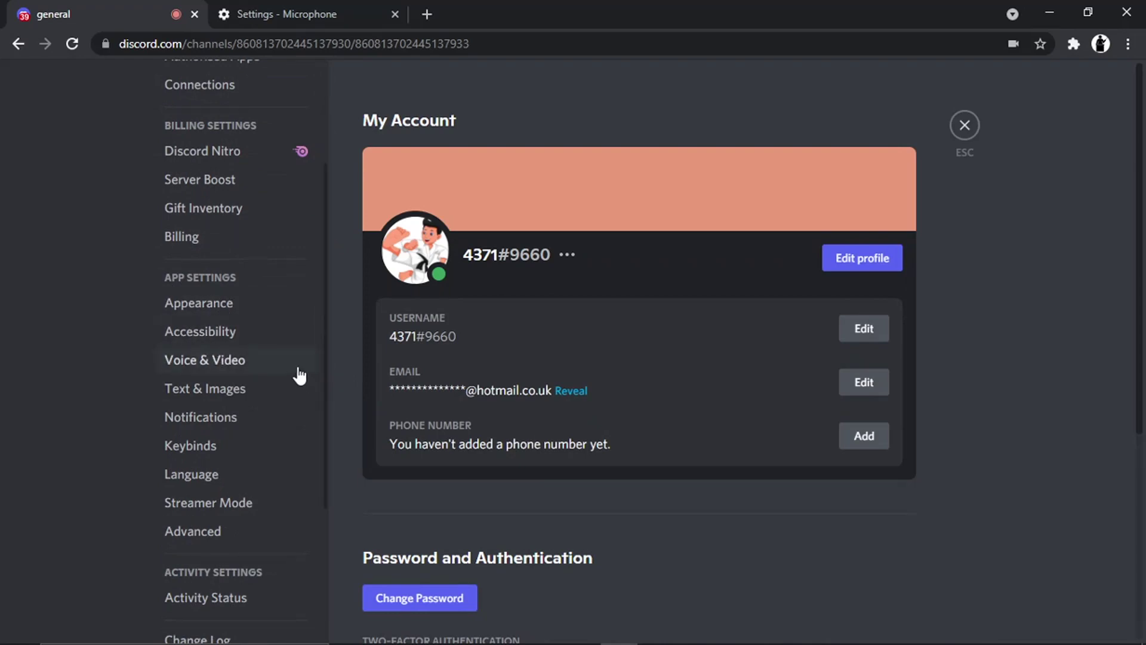
click(274, 362)
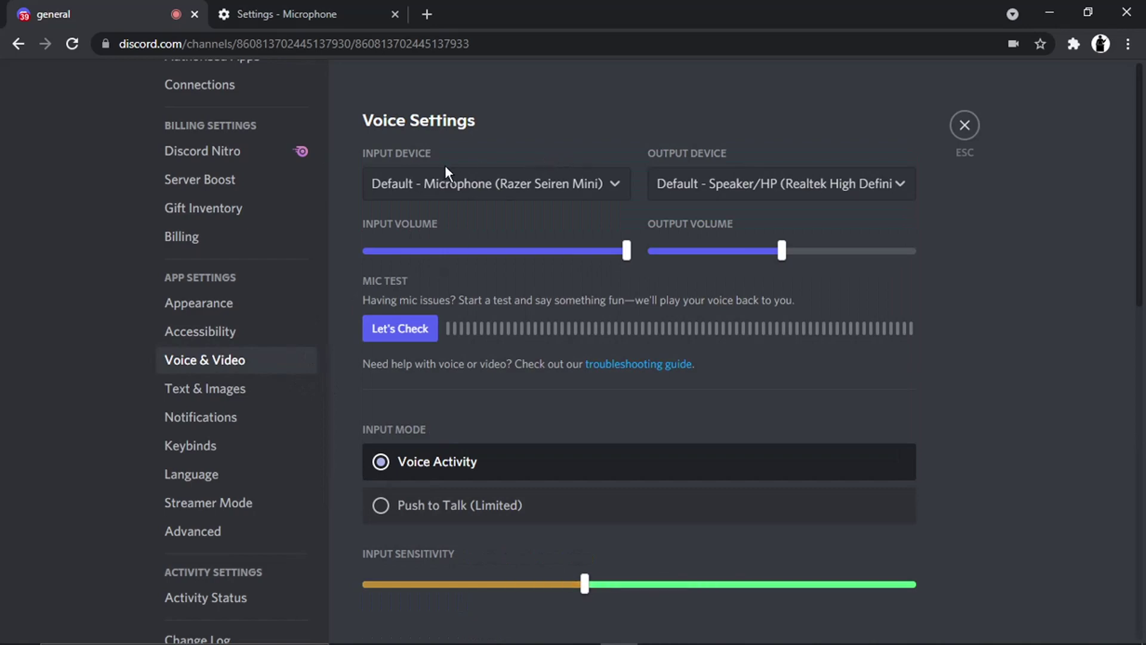
Review the available input devices and select Default - Microphone (Razer Seiren Mini) as the voice input device
click(513, 181)
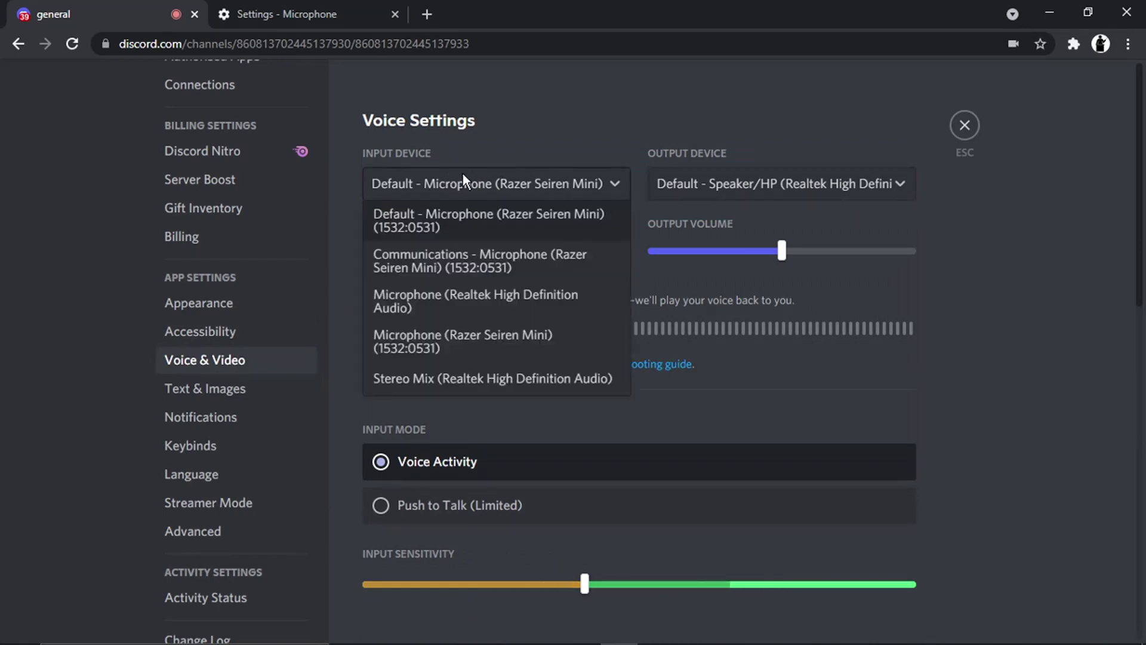
click(520, 139)
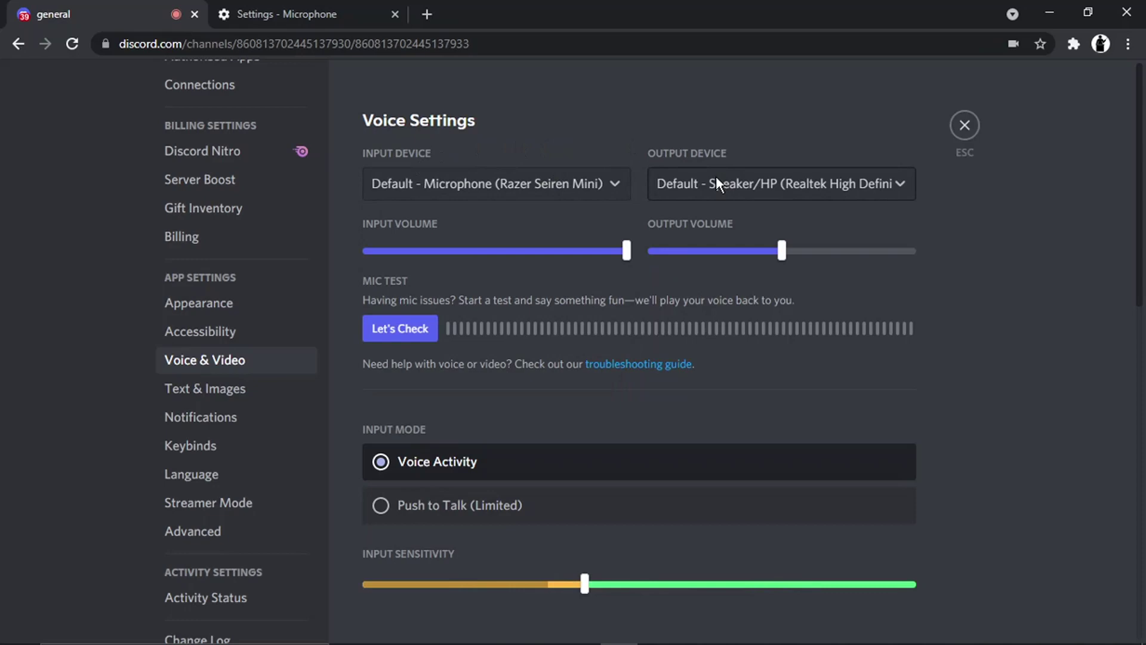
click(418, 178)
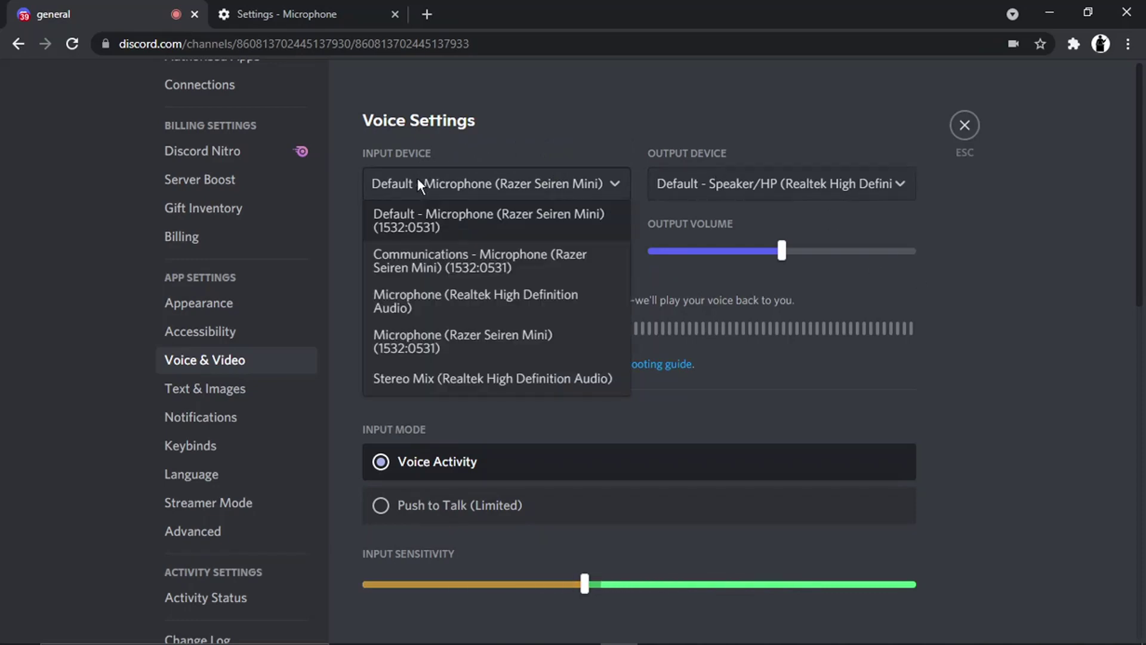
click(417, 178)
click(418, 178)
click(417, 178)
click(417, 178)
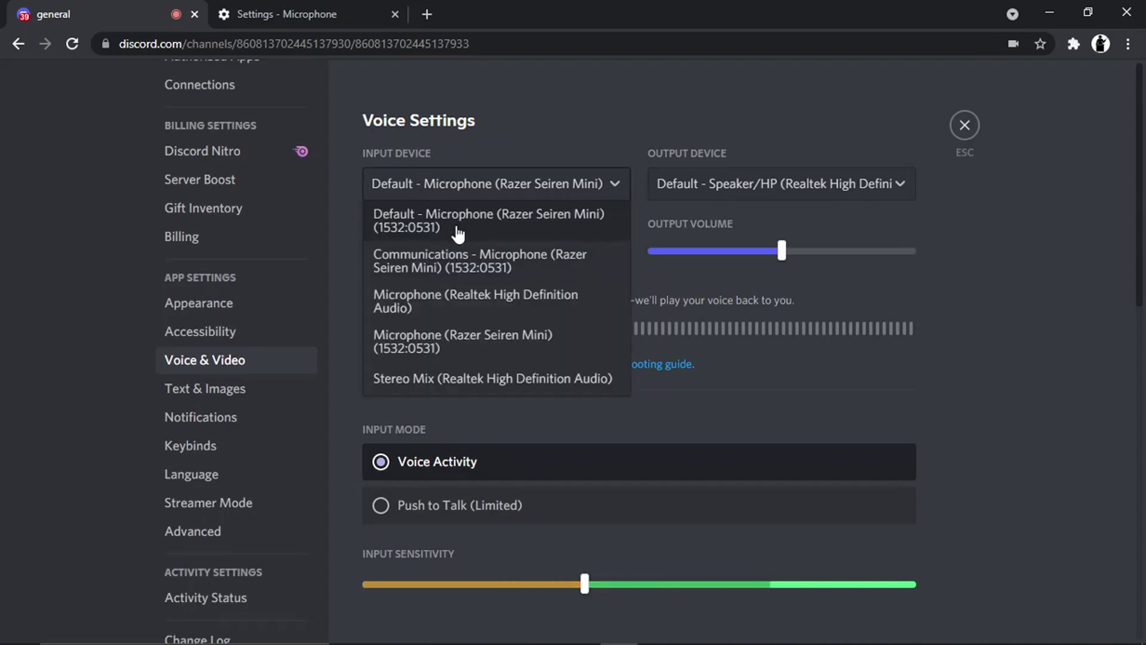
click(563, 230)
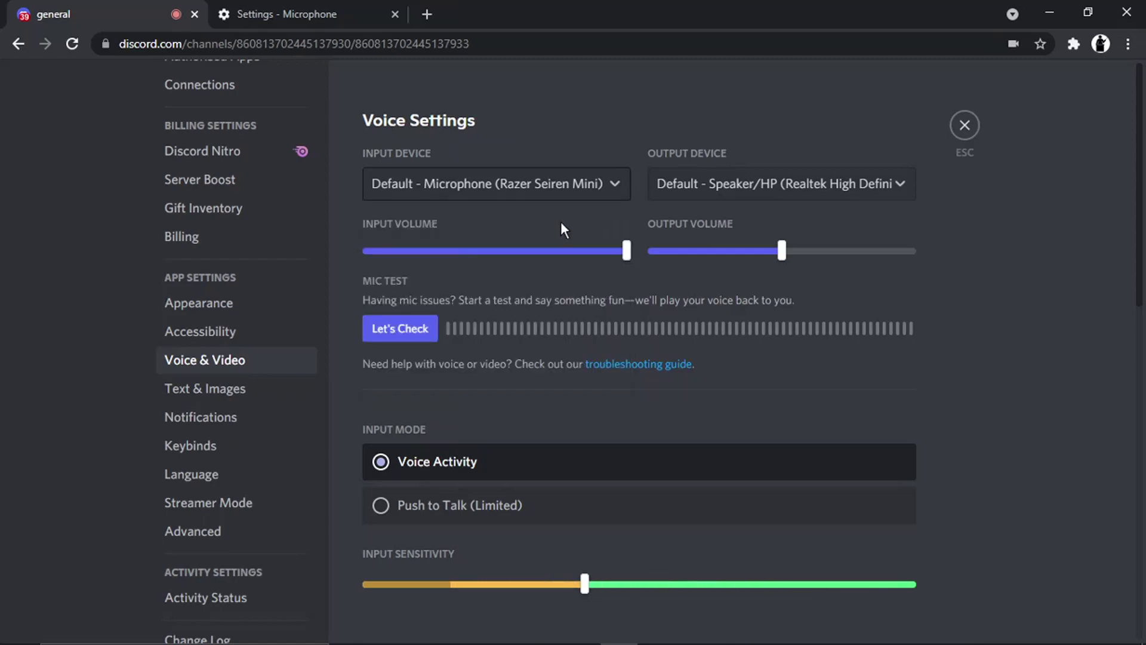
click(503, 182)
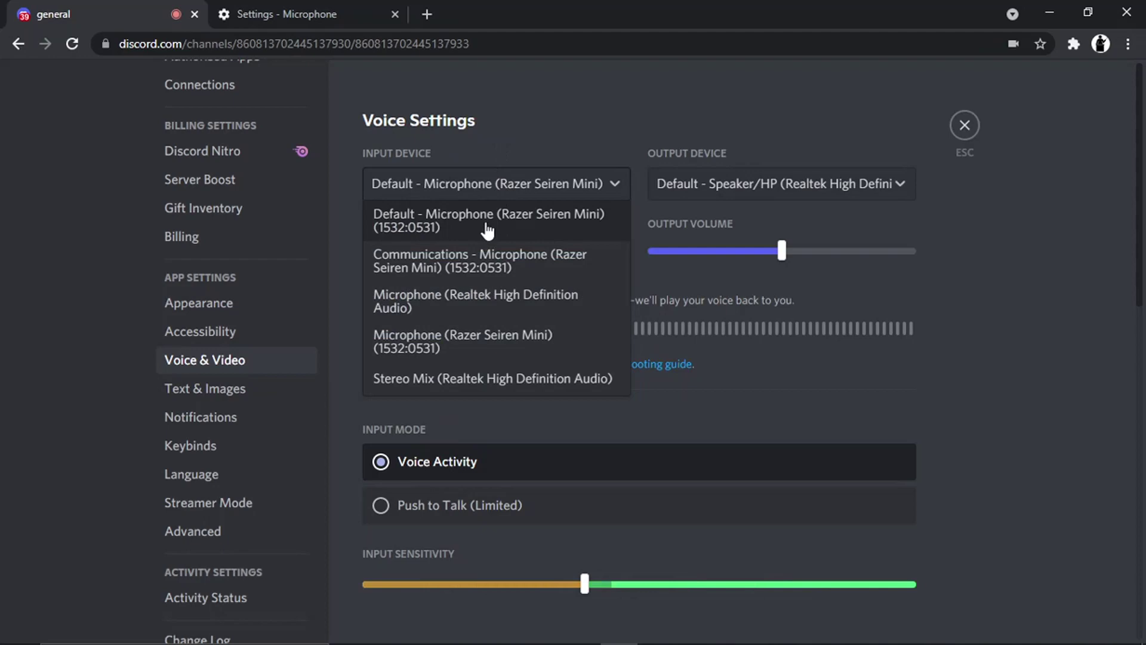
click(485, 192)
click(485, 188)
click(482, 183)
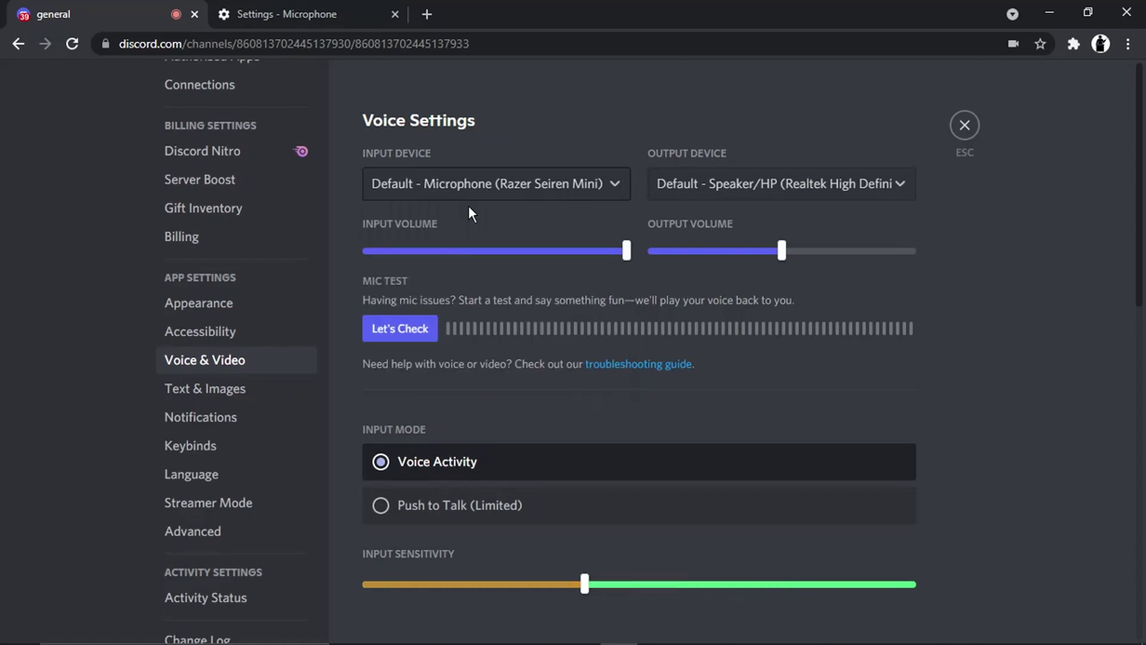